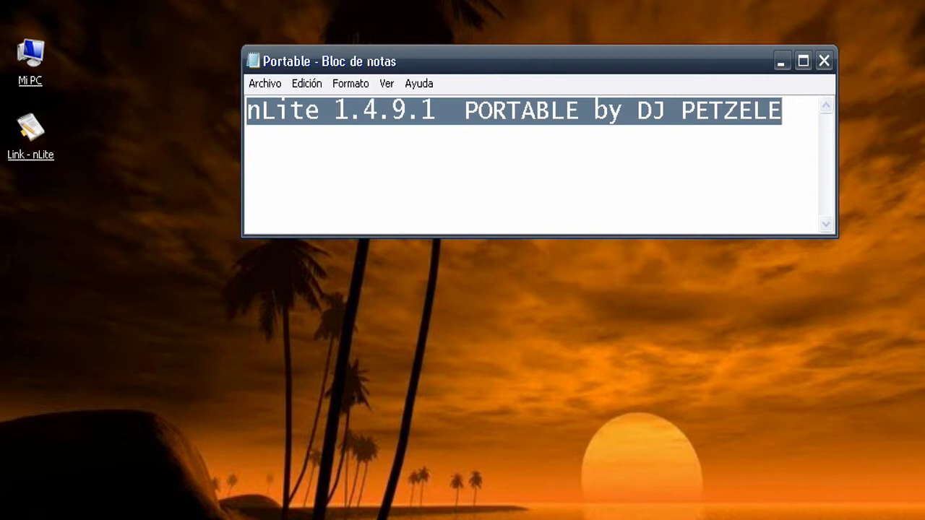
Replace the note text with "AHORA VAMOS A PROCEDER A DESCARGAR.." and minimise the note window
type("VAMOS A PROCEDER A DESCARG")
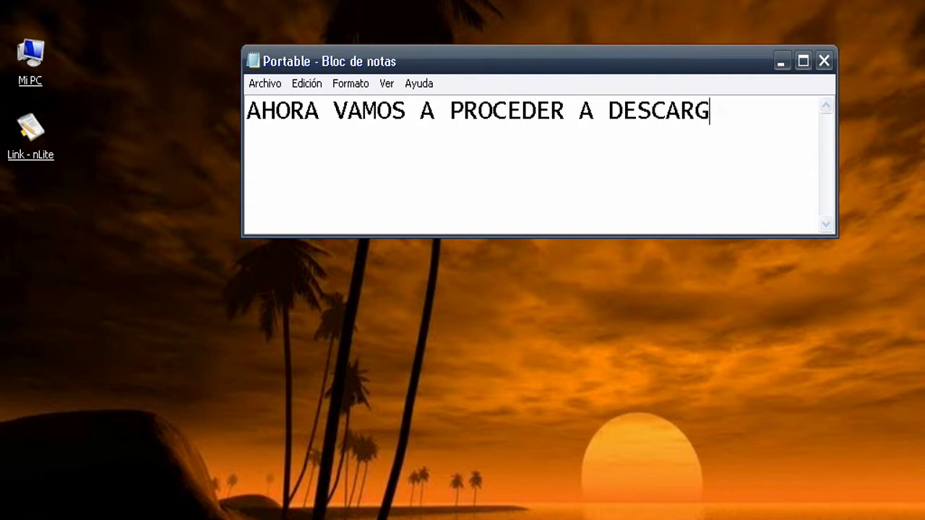
type("AR..")
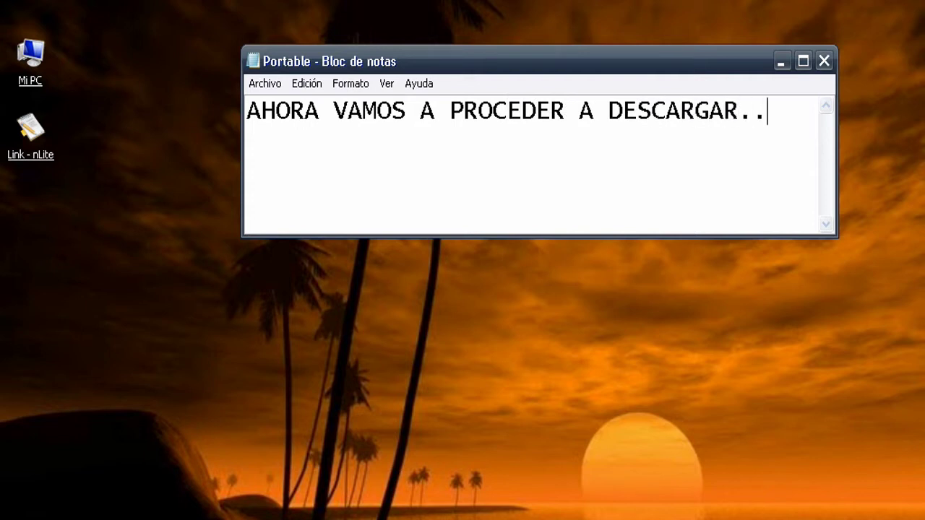
left_click(781, 62)
Open the "Link - nLite" file on the desktop and copy the download link it contains
double_click(29, 154)
left_click(622, 167)
left_click_drag(788, 109, 250, 128)
key("ctrl+c")
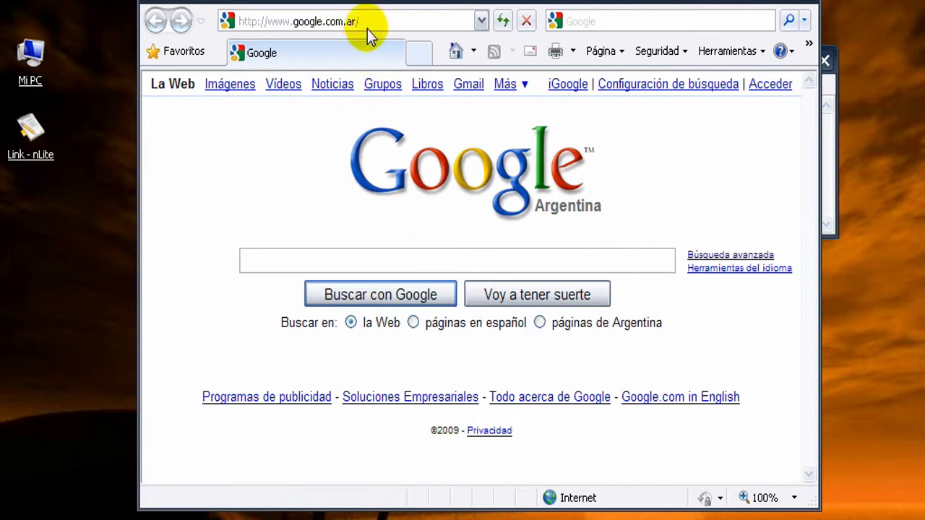
left_click(368, 29)
key("ctrl+v")
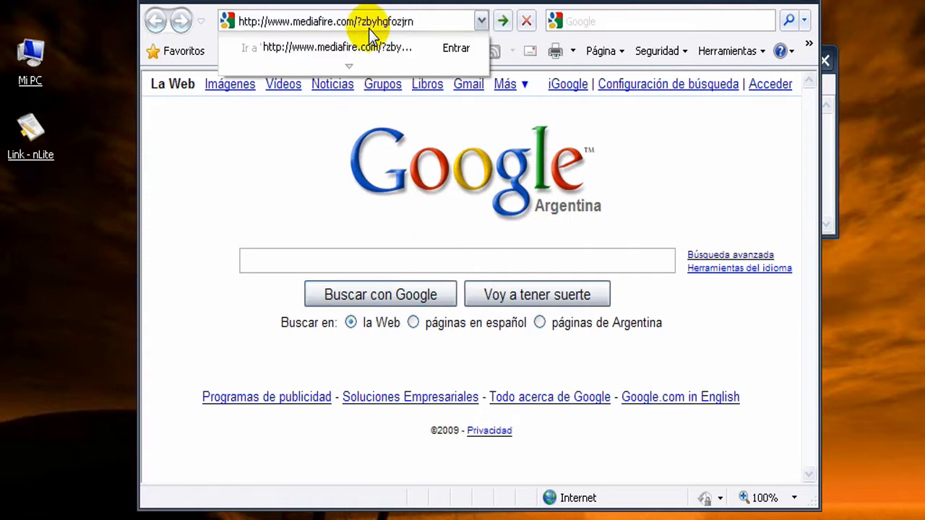
key("Return")
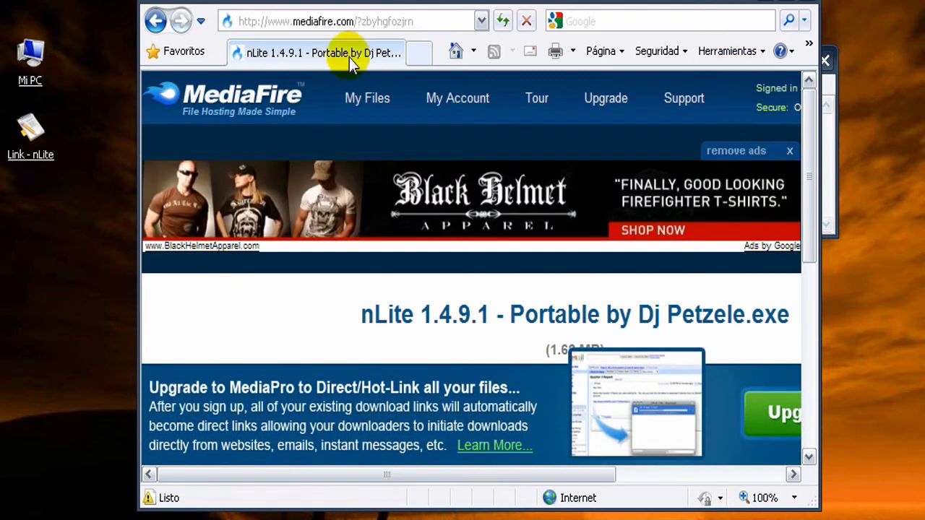
Download the nLite 1.4.9.1 portable executable from the MediaFire page and save it to the desktop (Escritorio), keeping the dialog set to close on completion
left_click_drag(808, 141, 811, 219)
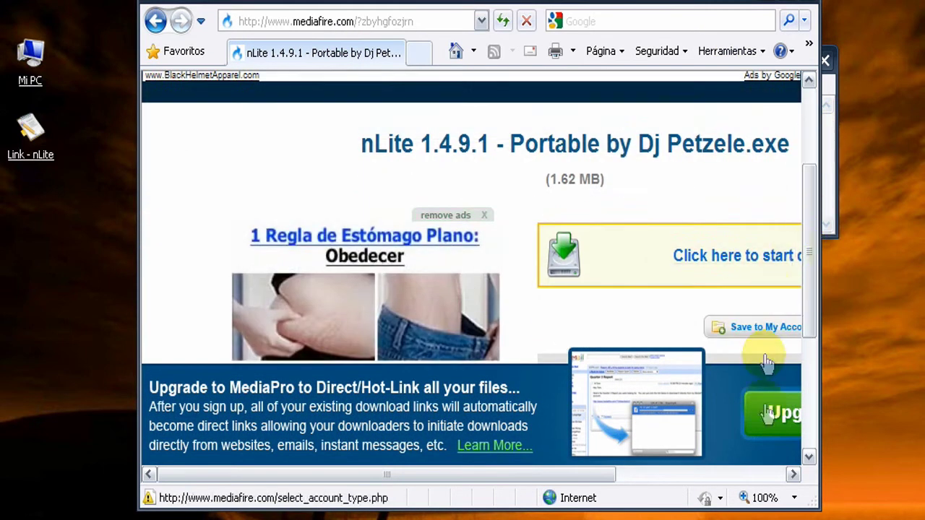
left_click_drag(603, 474, 737, 480)
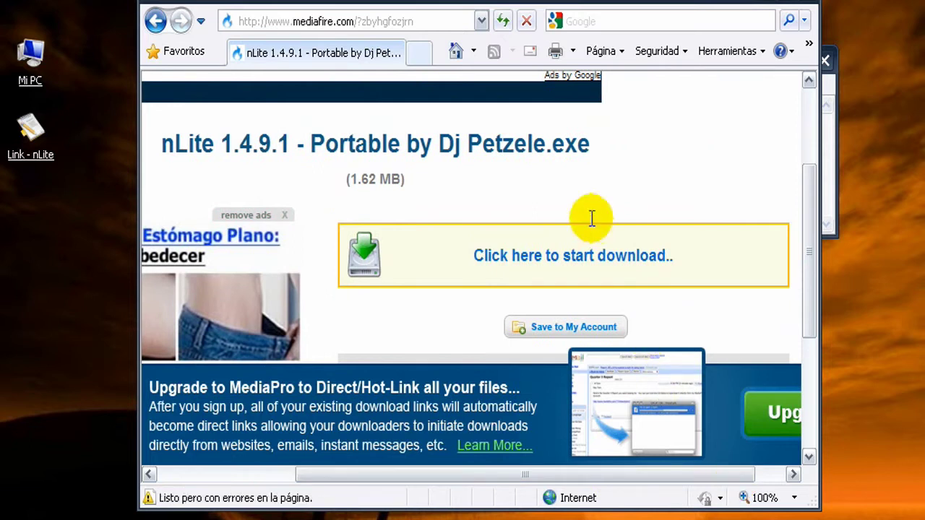
left_click_drag(808, 257, 807, 284)
left_click(582, 220)
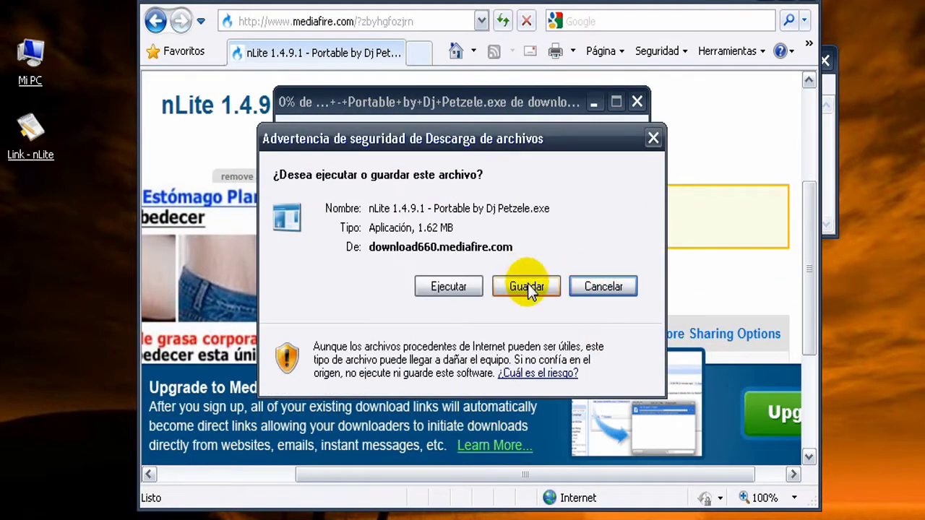
left_click(528, 287)
left_click(347, 284)
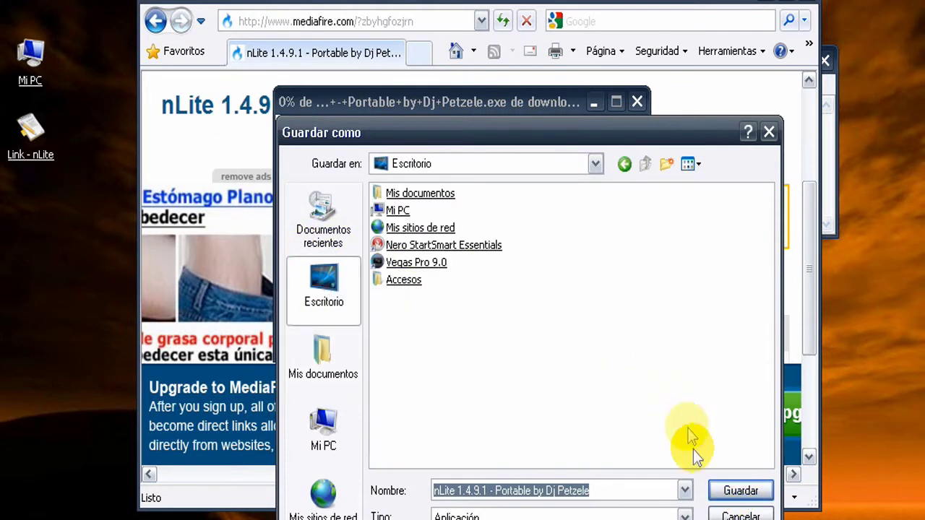
left_click(741, 491)
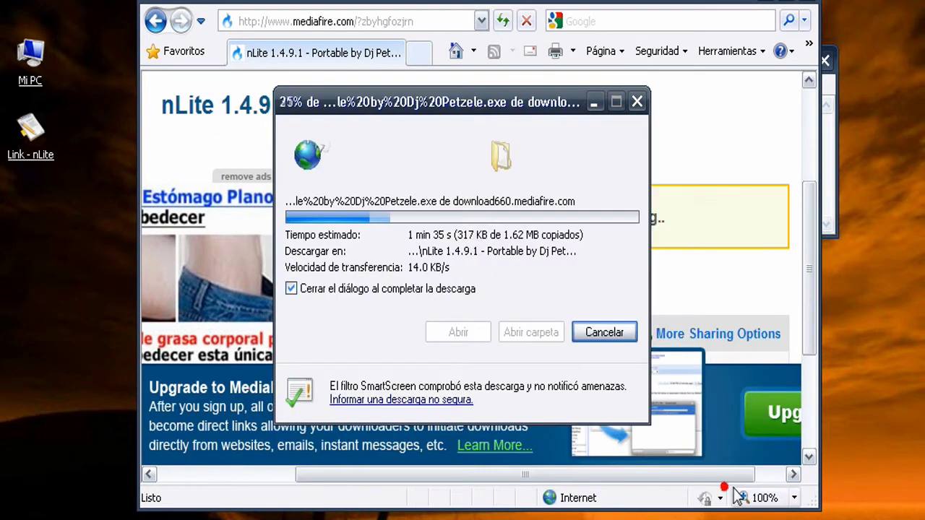
left_click(326, 290)
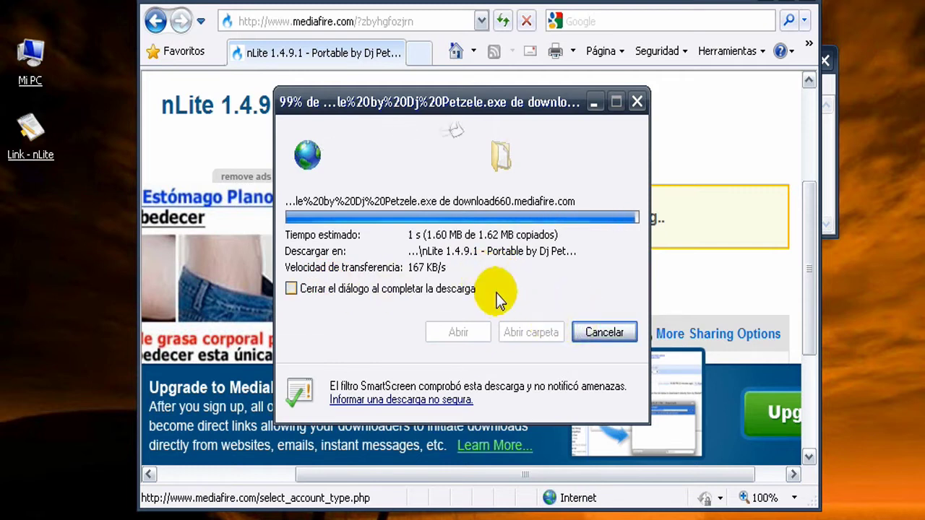
left_click(402, 290)
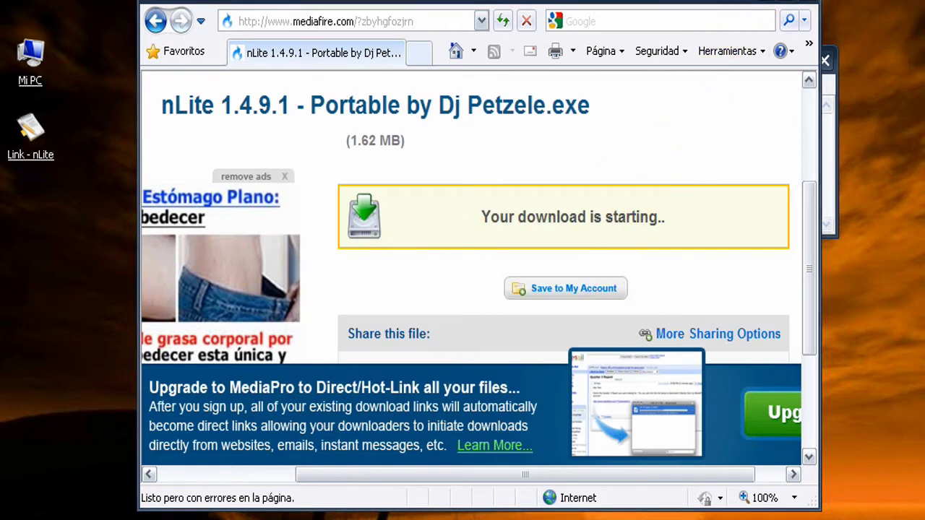
Close the browser and the link file, and move the downloaded nLite icon lower on the desktop
key("alt+F4")
left_click(826, 60)
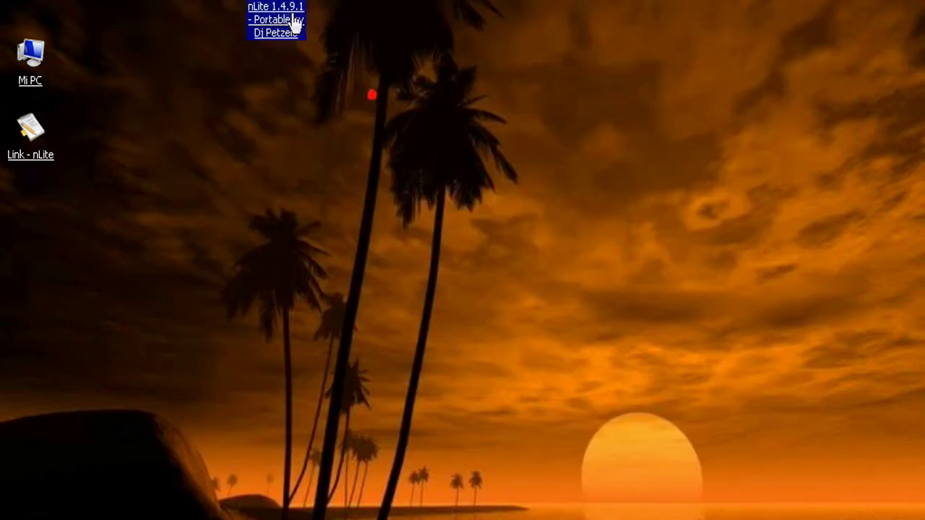
left_click_drag(295, 24, 354, 79)
Unblock the downloaded nLite file in its properties, apply the change and accept the dialog
right_click(285, 82)
key("Escape")
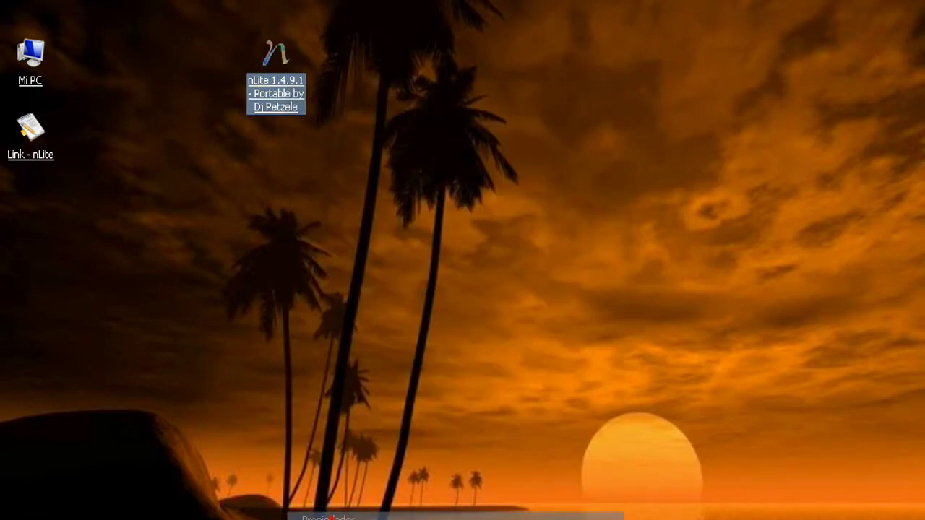
key("alt+Return")
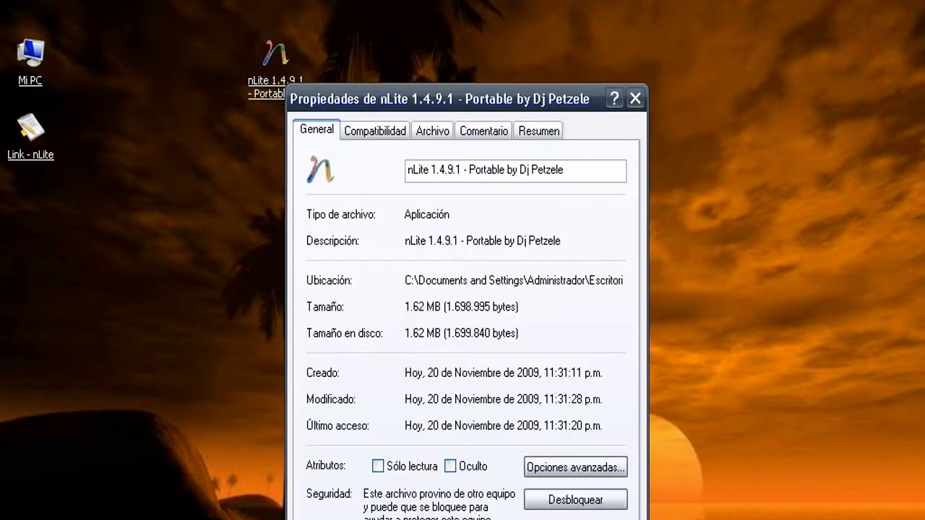
left_click_drag(500, 99, 529, 31)
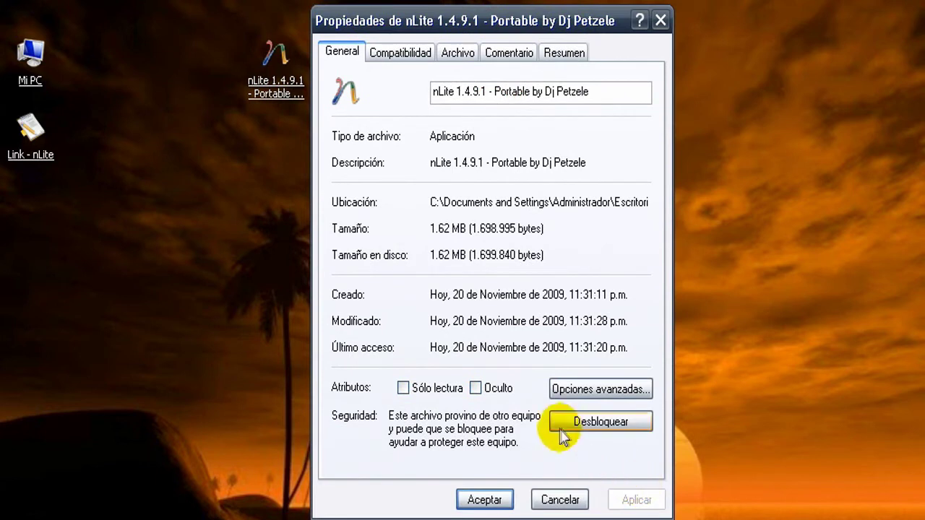
left_click(596, 424)
left_click(635, 500)
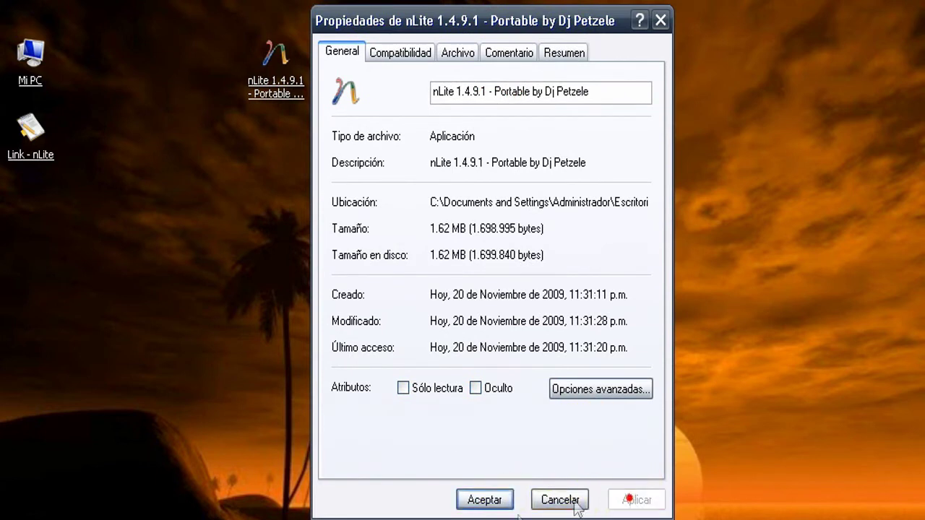
left_click(477, 500)
Switch to Notepad and replace the note text with "ESTO ES POR QUE AL SER UN ARCHIVO DESCARGADO DE LA RED, SU PROCEDENCIA ES DUDOSA.."
key("alt+Tab")
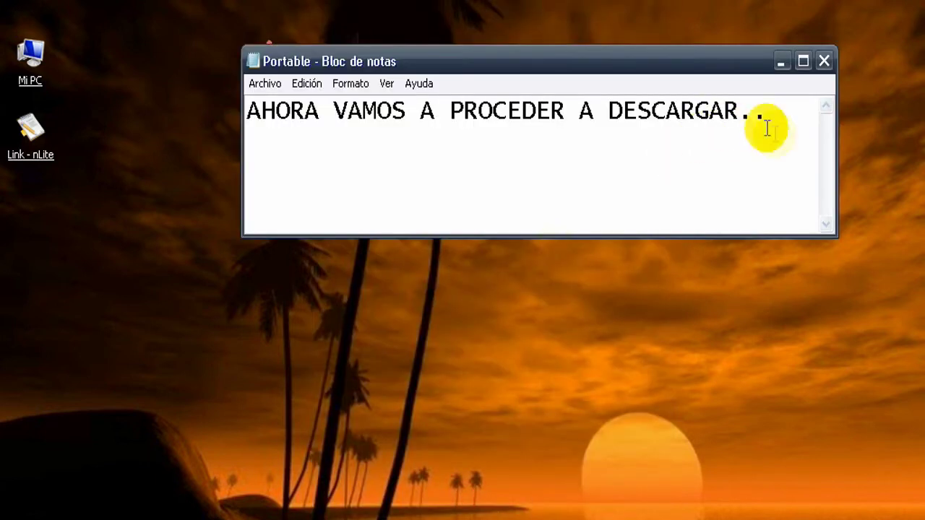
left_click_drag(766, 128, 227, 185)
type("ES")
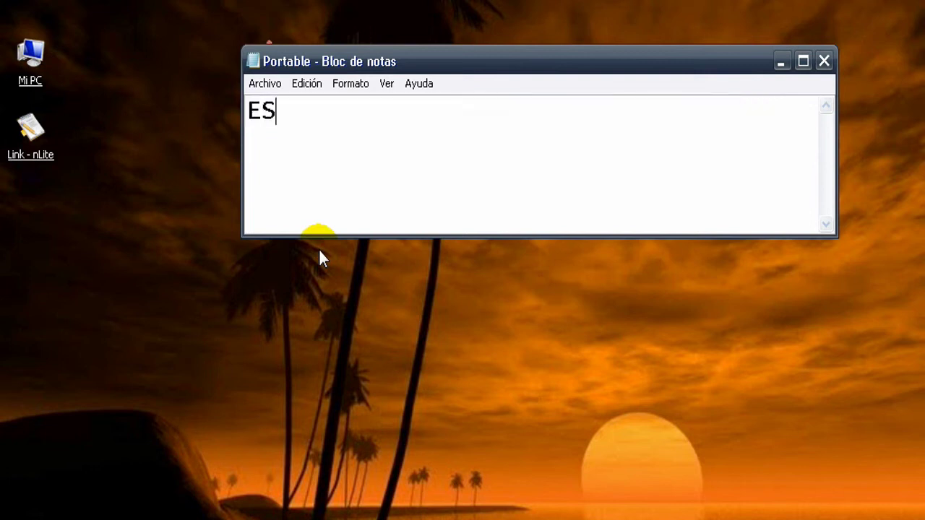
type("TO ES POR QUE ")
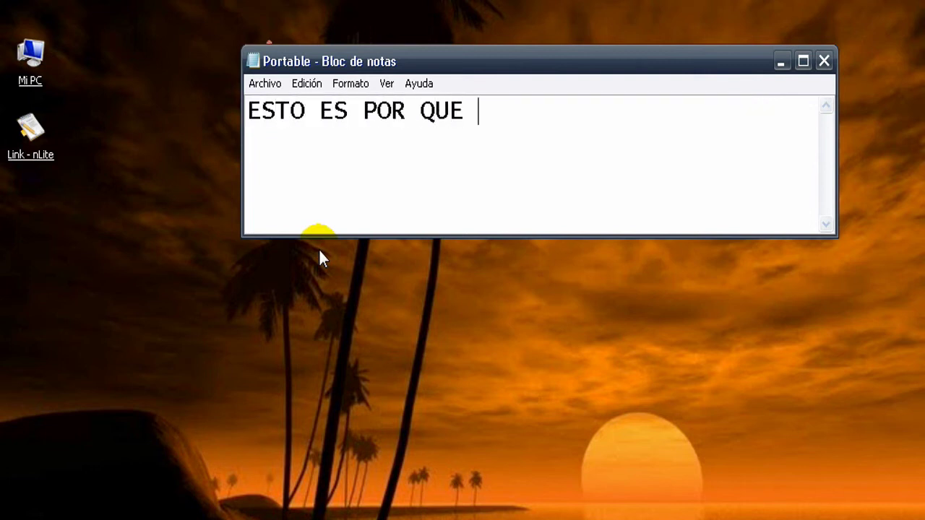
type("AL SER UN ARCHIVO")
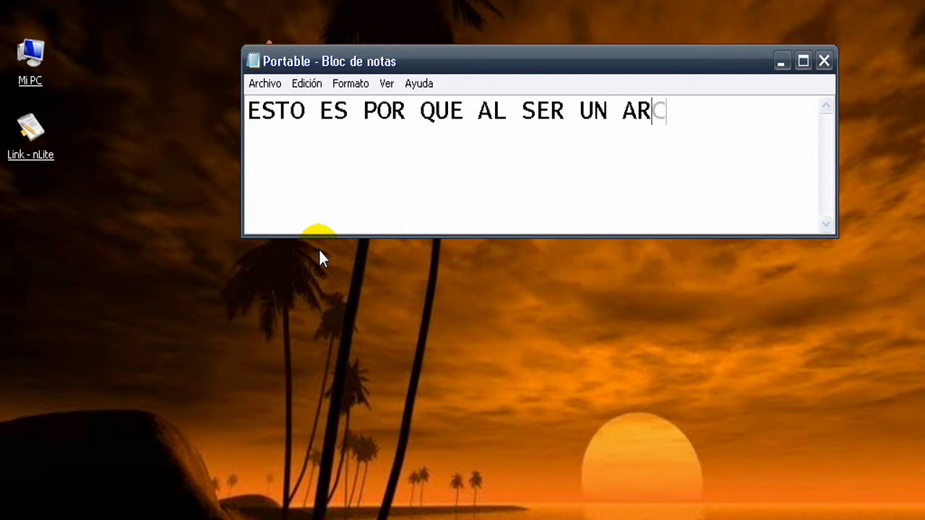
type(" DESCARG")
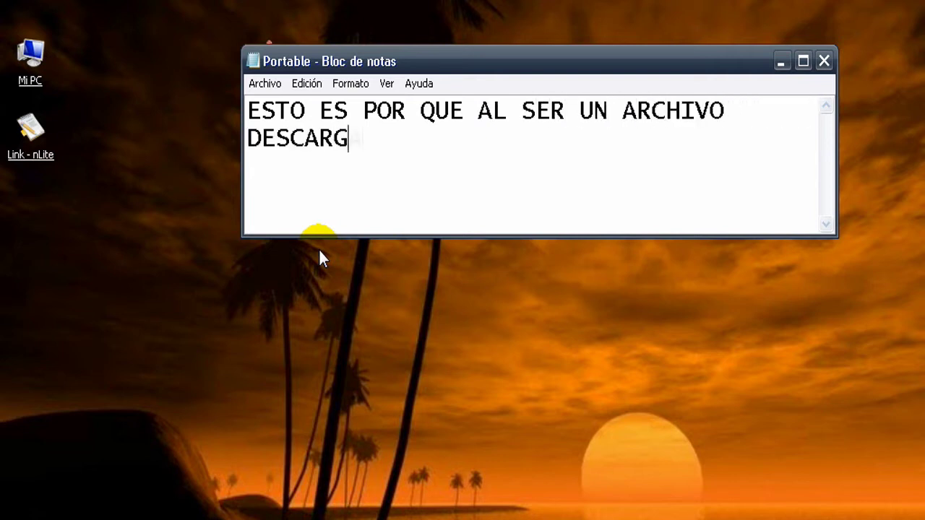
type("ADO DE LA RED, SU PRO")
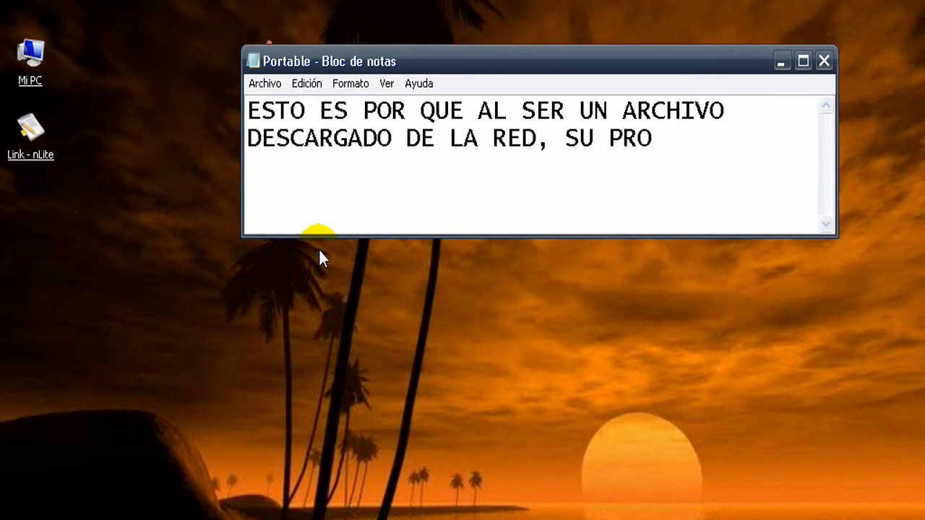
type("CEDENCIA ES DUDO")
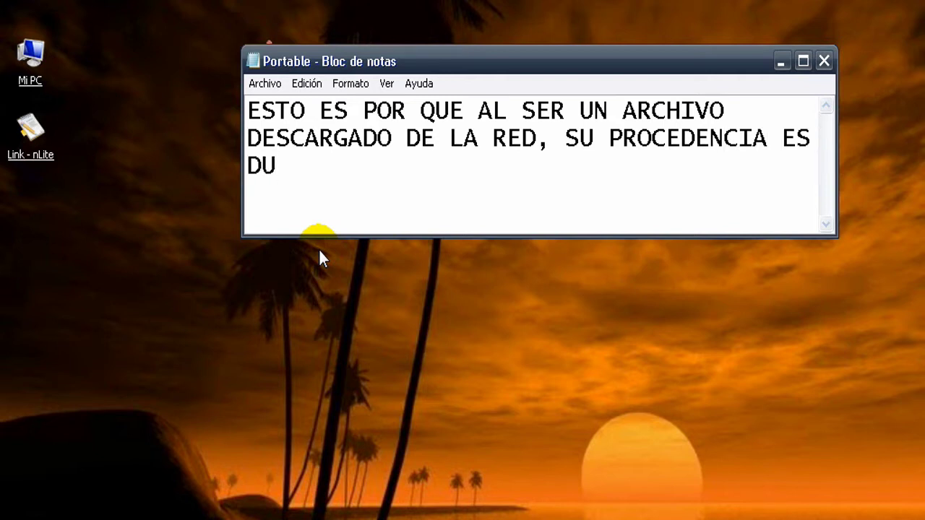
type("SA..")
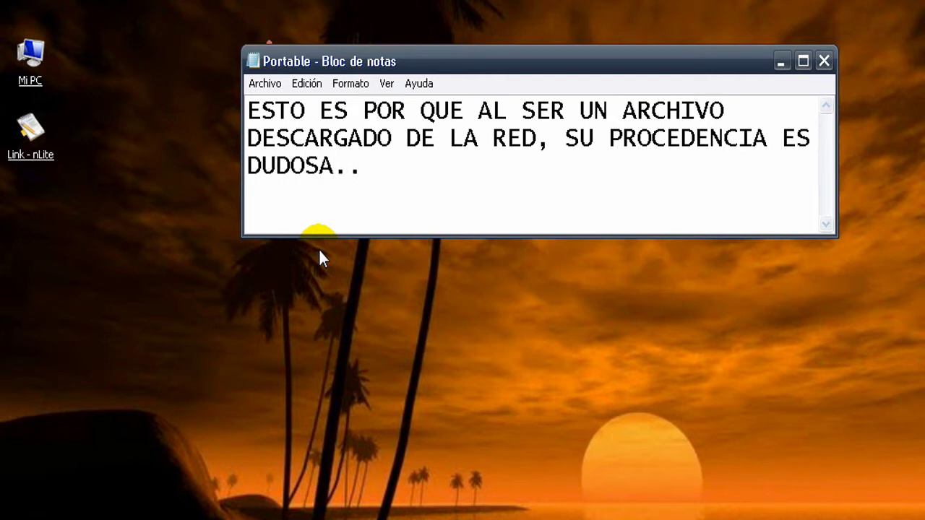
Replace the note text with: ASI QUE EVITAMOS EL CARTEL DE "ESTA SEGURO QUE DESEA EJECUTAR ESTE PROGRAMA"
key("ctrl+e")
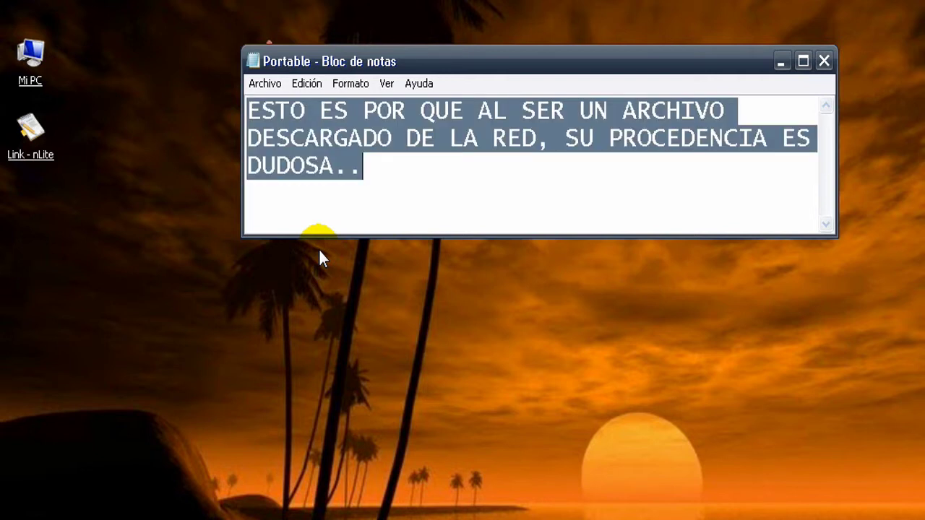
type("ASI QUE")
key("BackSpace")
key("BackSpace")
type("QUE EVITAMOS E")
key("BackSpace")
type("OS EL CARTEL DE \"")
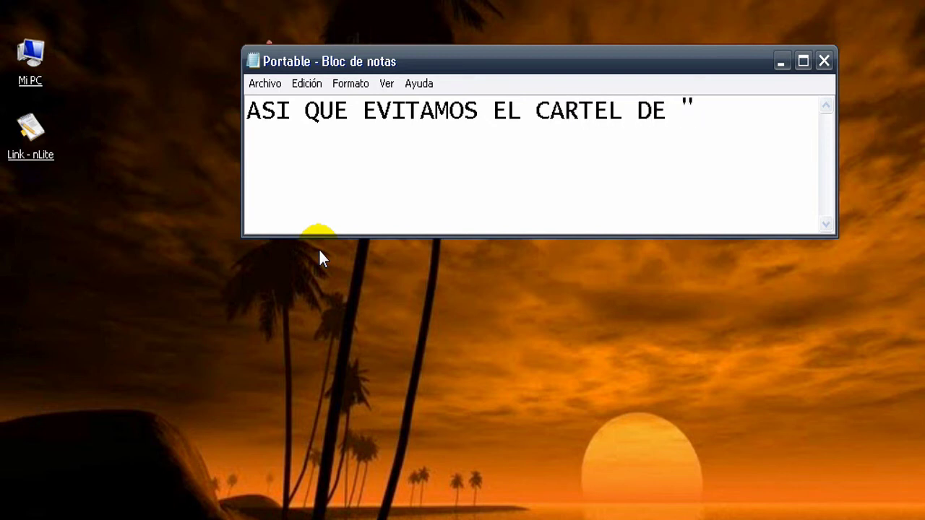
type("DE")
key("BackSpace")
key("BackSpace")
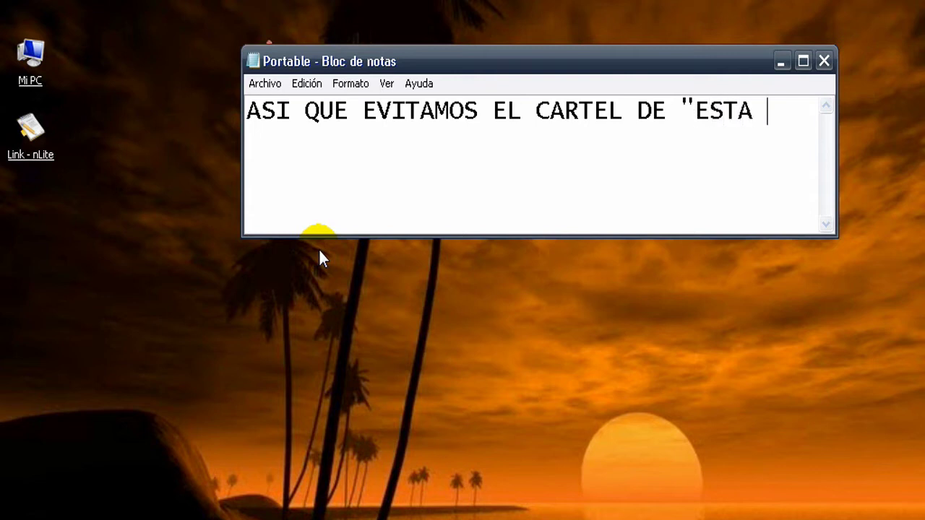
type("ESTA SEGURO ")
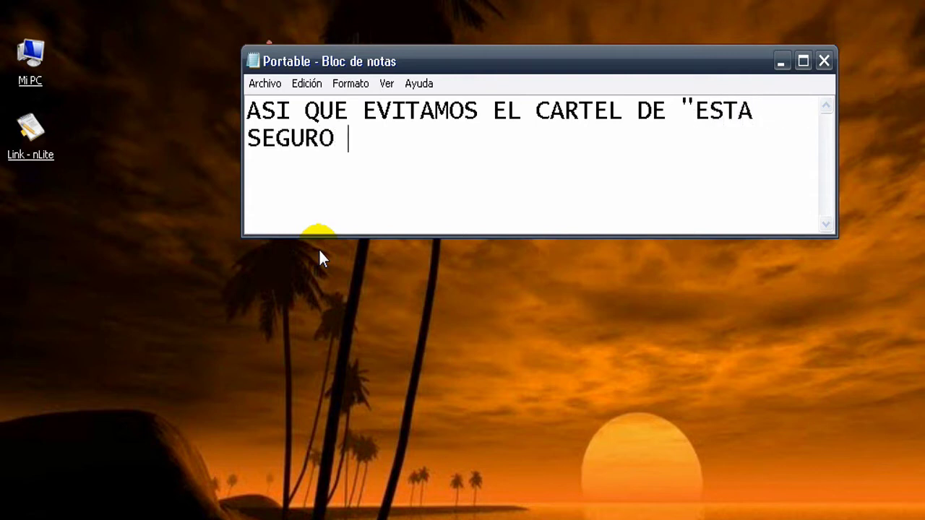
type("QUE DESEA ")
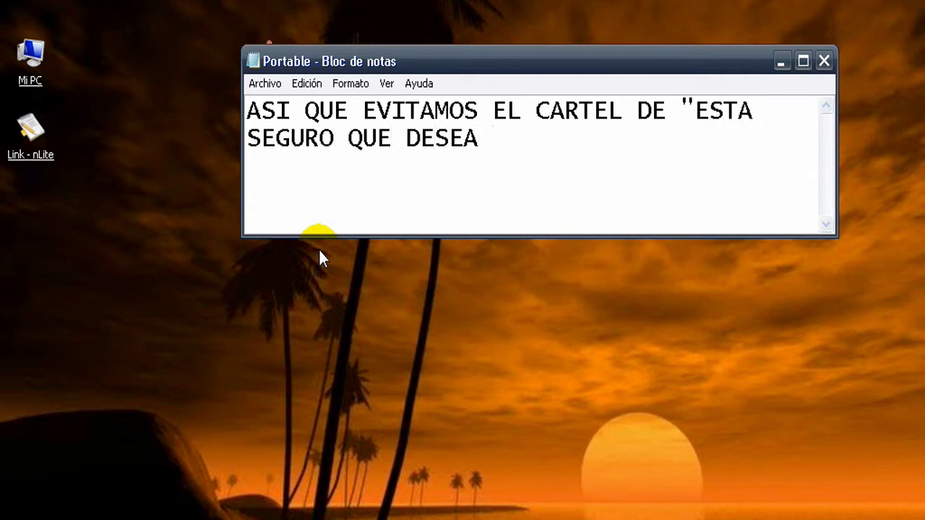
type("EJECUTAR ESTE PROGR")
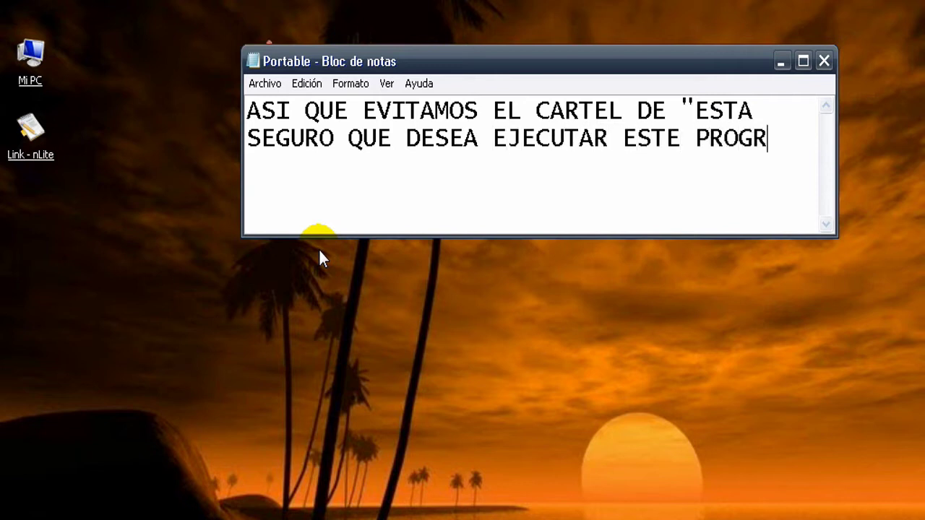
type("AMA\"")
key("Return")
Replace the note text with "O ALGO ASI... OJO, NO ES EL AVISO QUE SALE EN VISTA, U WIN SEVEN" and select it all
key("ctrl+a")
type("O ALGO ASI")
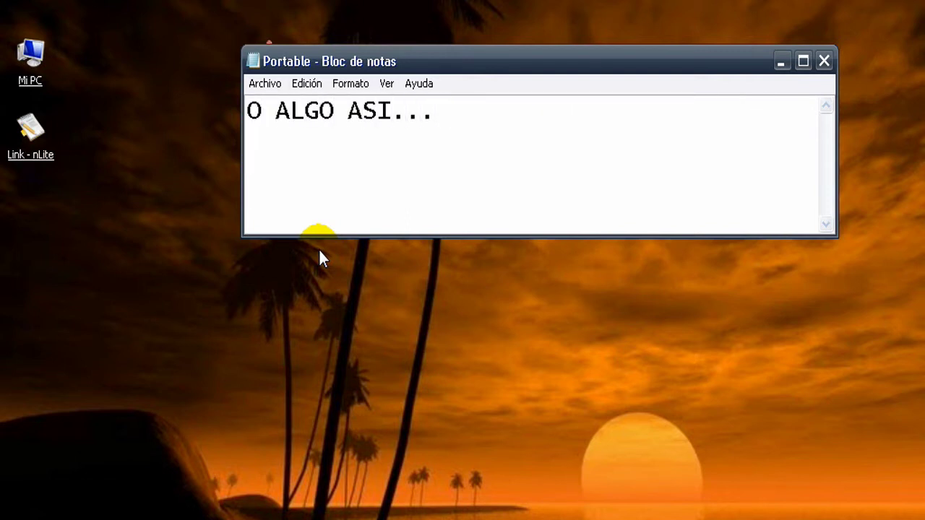
type("... OJO, NO ES EL ACV")
key("BackSpace")
key("BackSpace")
type("VISO QUE SALE EN ")
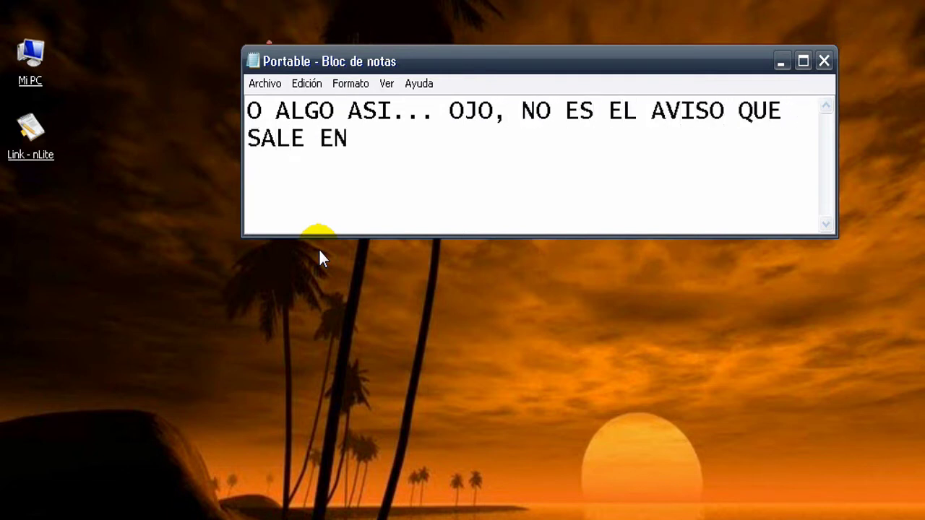
type("VISTA, U")
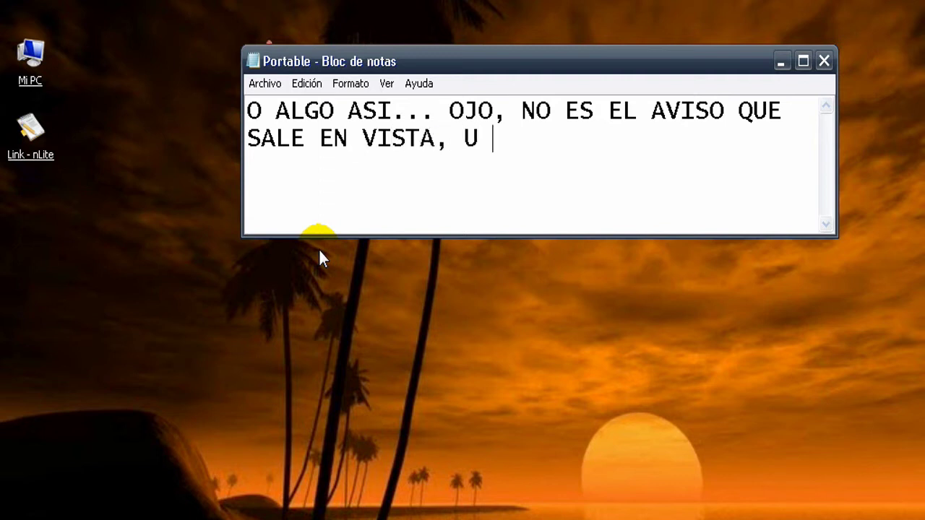
type(" WIN SEVEN")
key("ctrl+e")
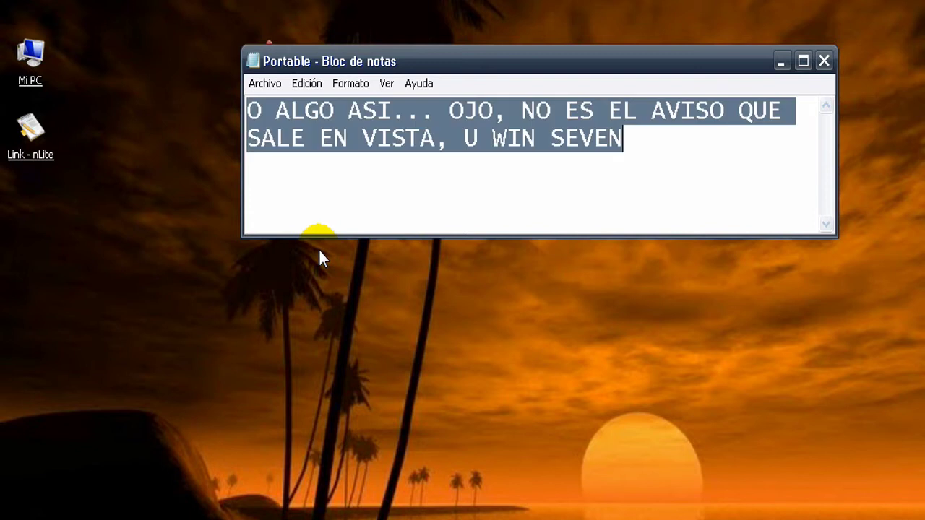
Replace the note text with "EN FIN.. HAGAN.. Y NO PREGUNTEN JAJ" and clear the note
type("EN F")
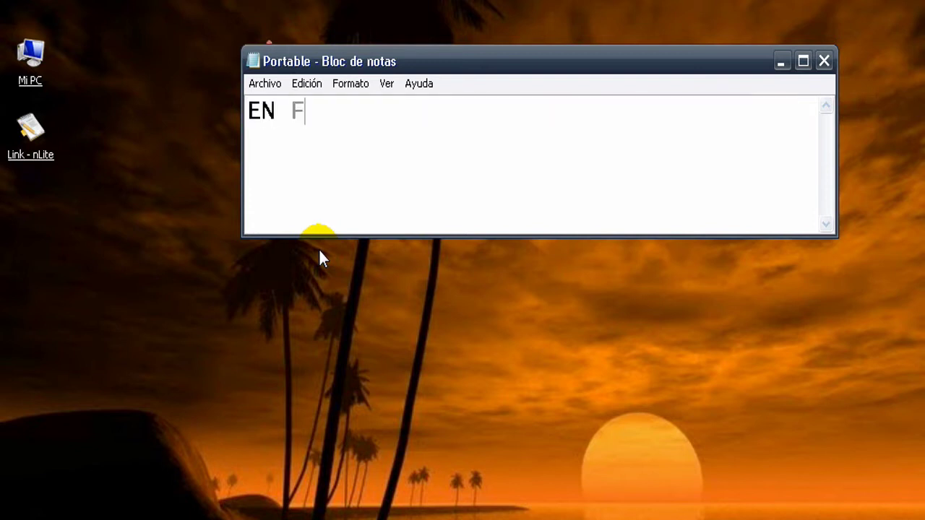
type("IN.. HAGAN.. Y NO PREGUNT")
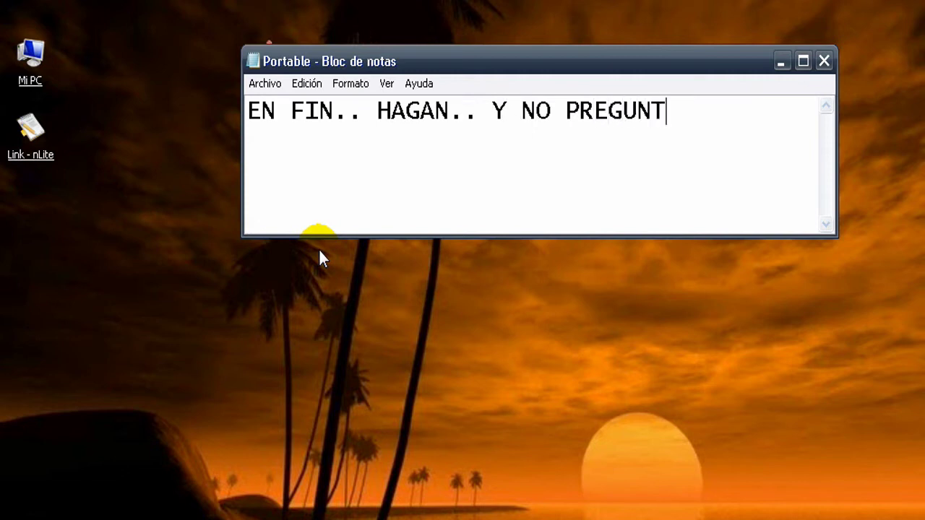
type("EN JAJ")
key("ctrl+a")
key("Delete")
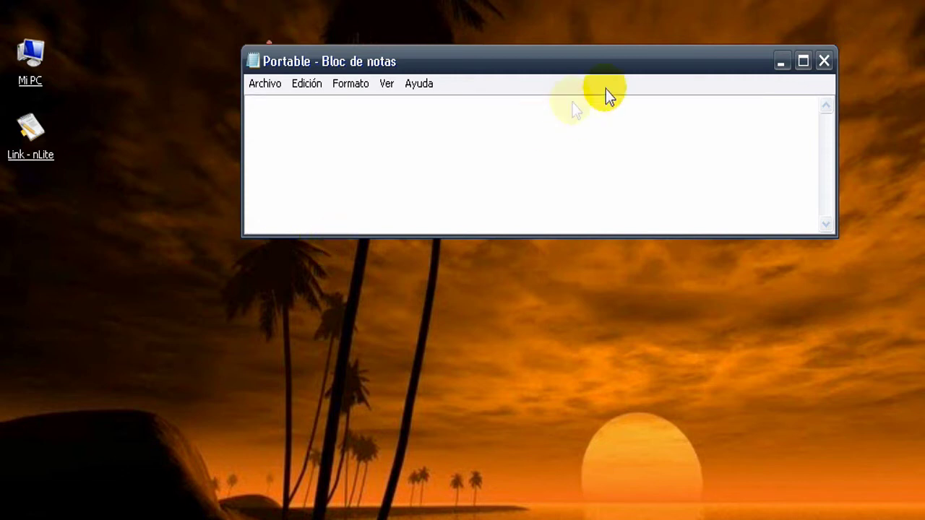
Minimize Notepad and launch the portable nLite 1.4.9.1 from the desktop
left_click(781, 63)
left_click_drag(272, 101, 309, 138)
left_click(452, 143)
left_click(322, 164)
double_click(323, 163)
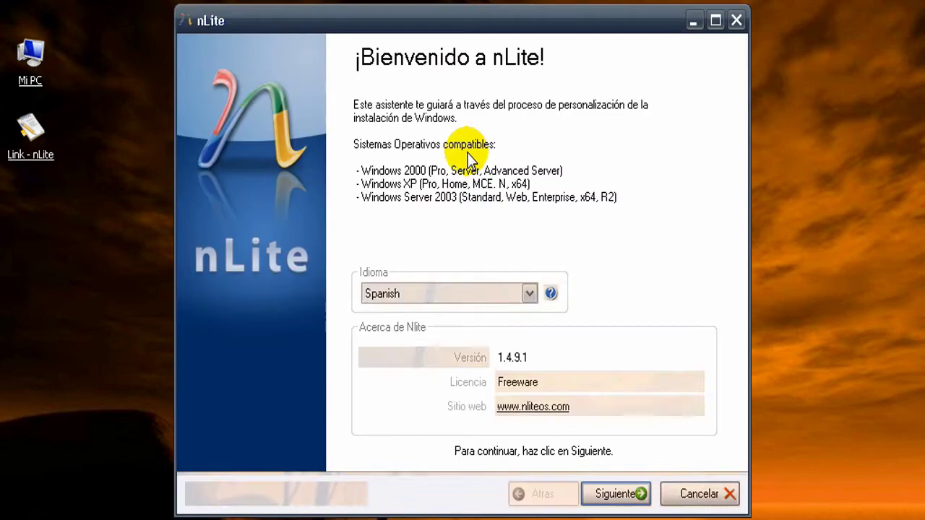
Choose Spanish as the nLite language and continue to locating the Windows installation
left_click(530, 294)
left_click(402, 326)
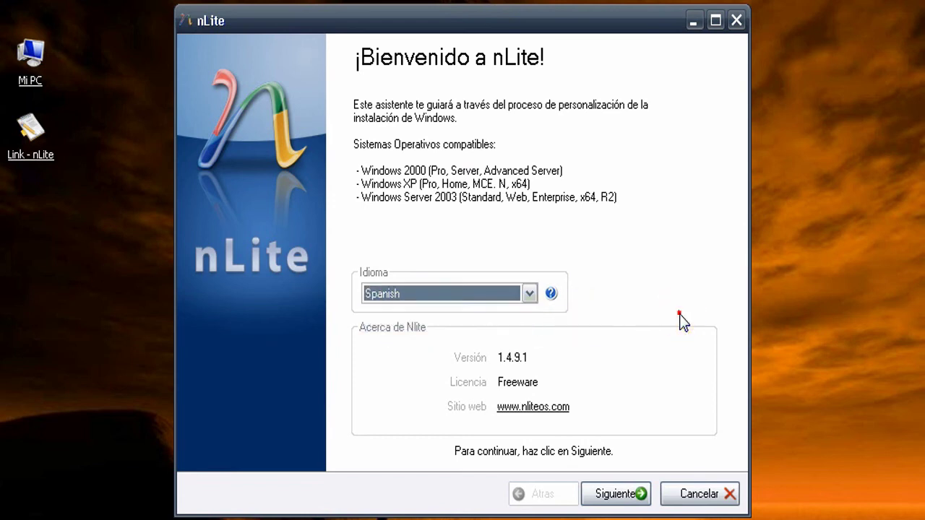
left_click(614, 494)
Choose the Xp Mini Evo Remix folder on drive D as the Windows installation source and continue to the presets page
left_click(650, 179)
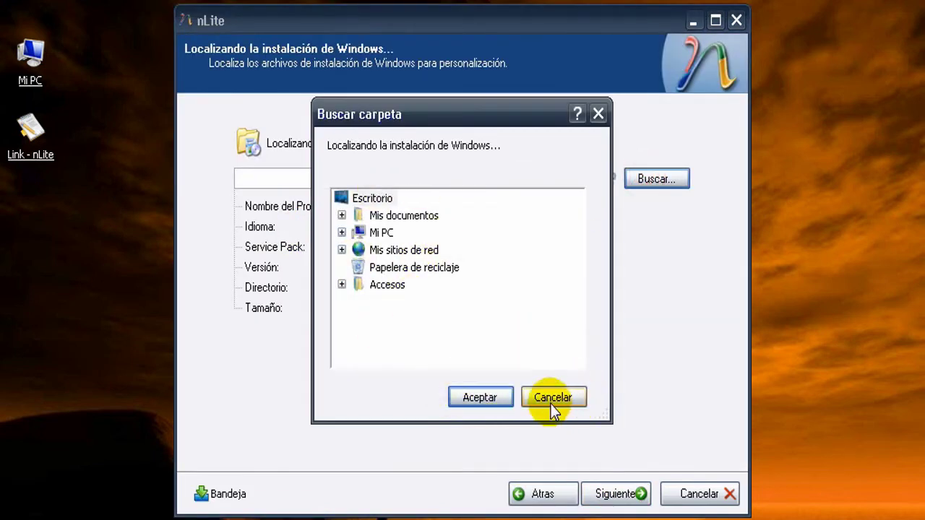
left_click(373, 197)
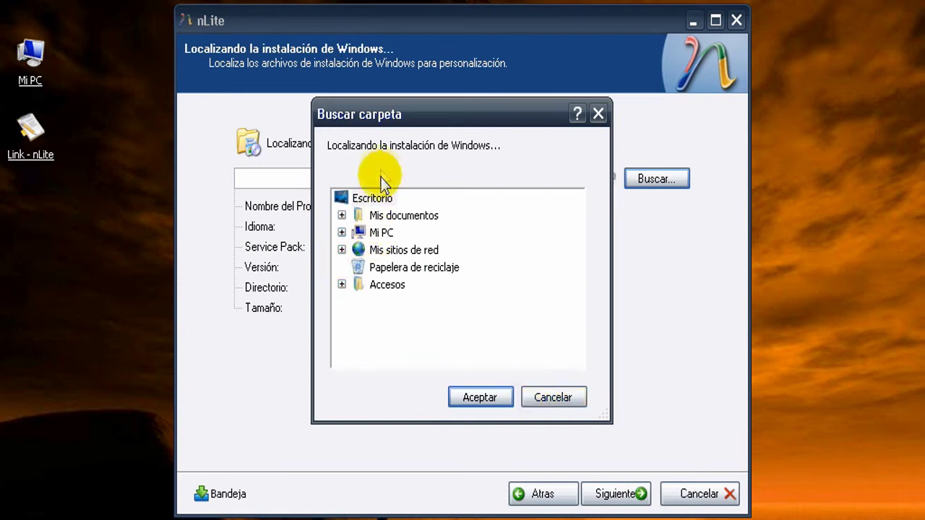
left_click(341, 233)
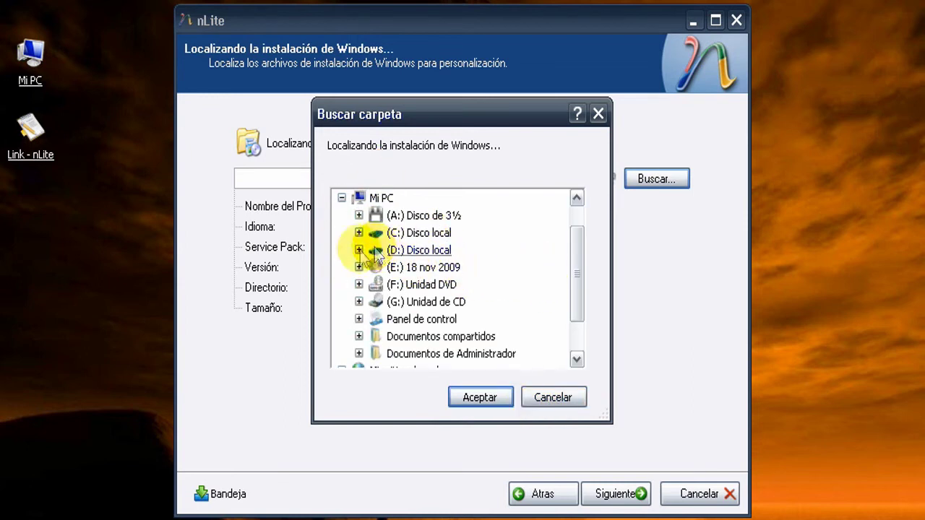
left_click(357, 250)
left_click_drag(577, 245, 543, 304)
double_click(516, 286)
left_click(481, 397)
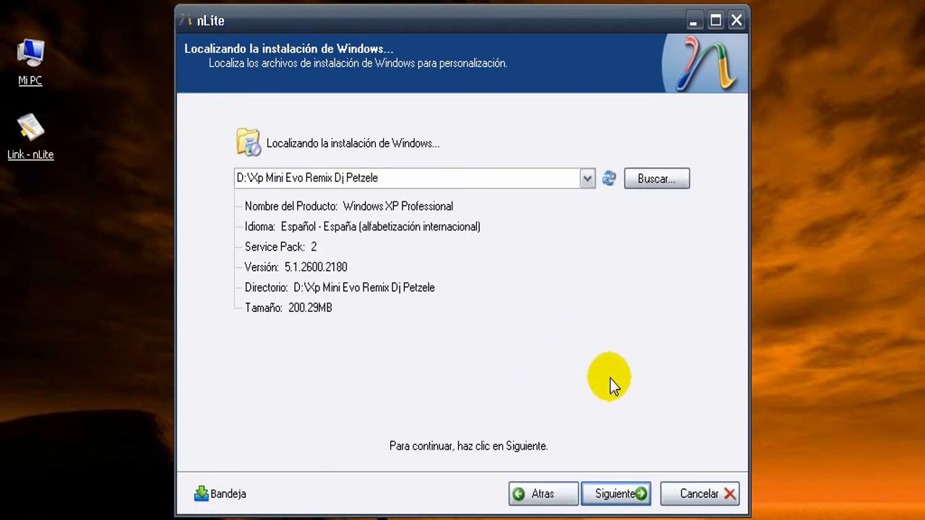
left_click(602, 495)
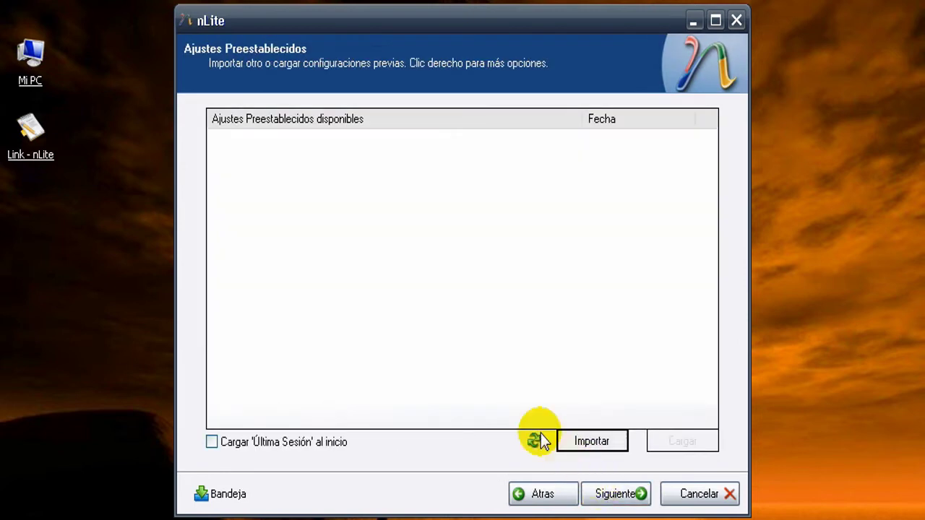
Open the preset import dialog, cancel it, and continue to the task selection without a preset
left_click(599, 439)
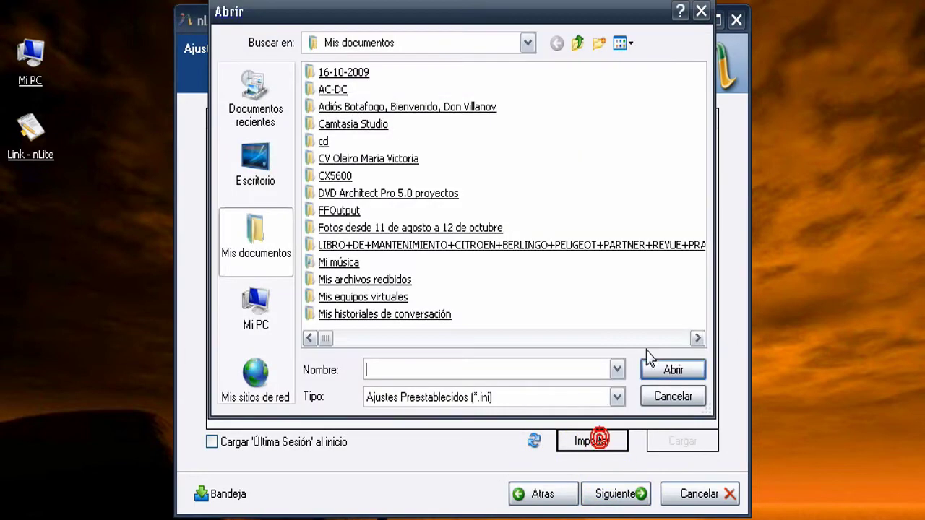
left_click(666, 398)
left_click(626, 493)
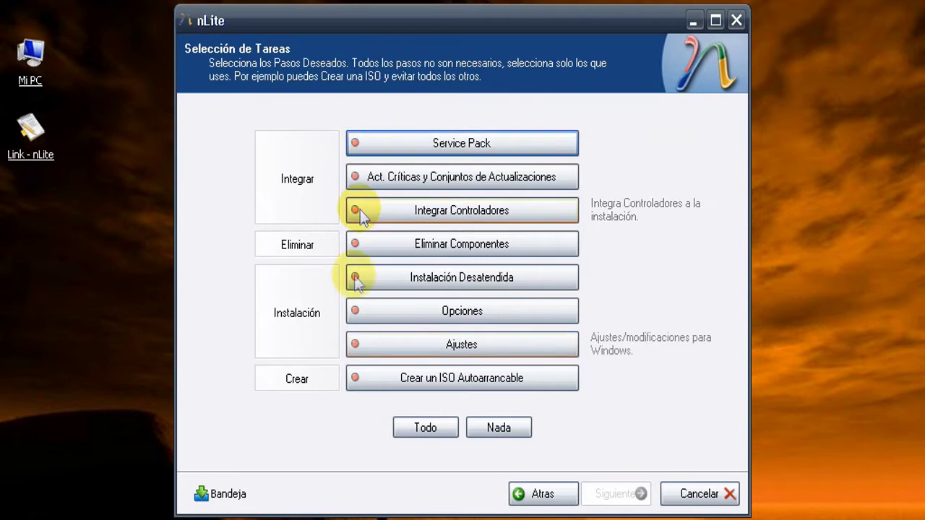
left_click(428, 430)
left_click(450, 332)
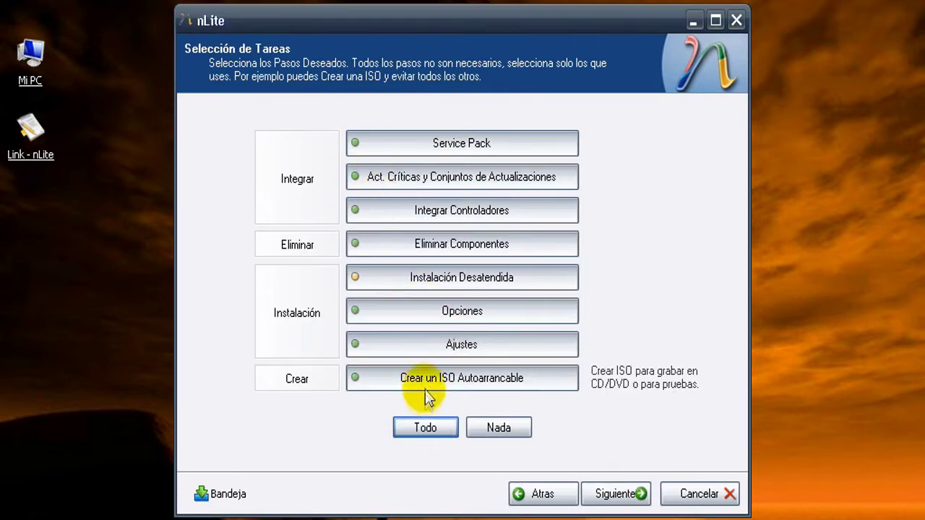
left_click(480, 425)
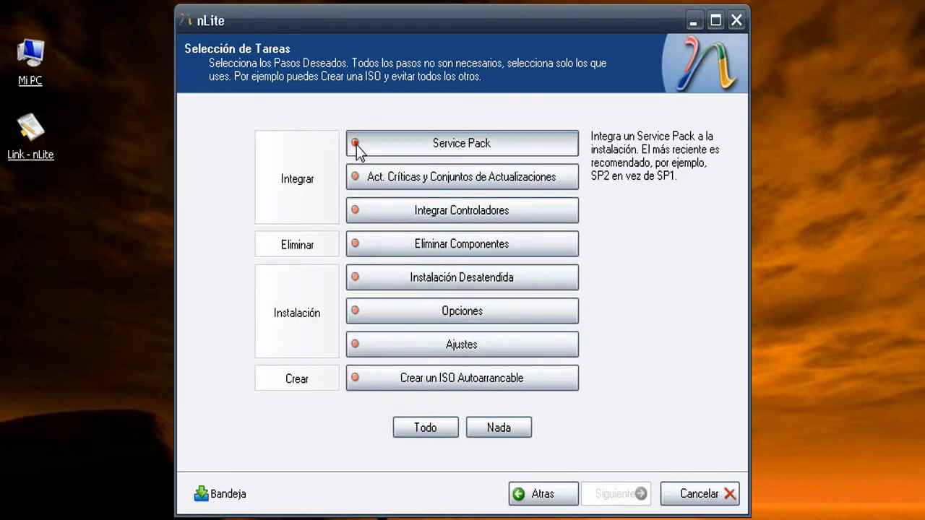
left_click(359, 182)
left_click(360, 182)
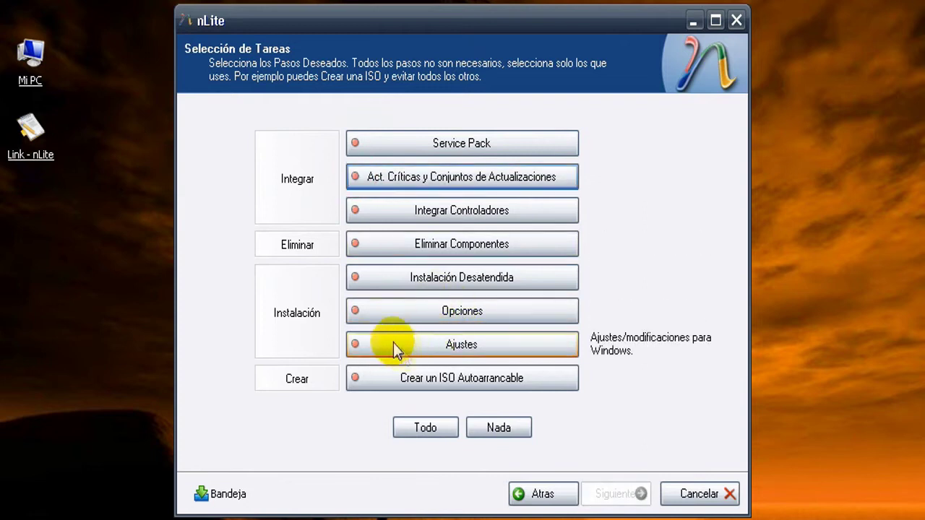
Enable the Opciones, Instalación Desatendida and Eliminar Componentes tasks, accept the unattended-installation notice, and continue to component removal
left_click(366, 311)
left_click(358, 279)
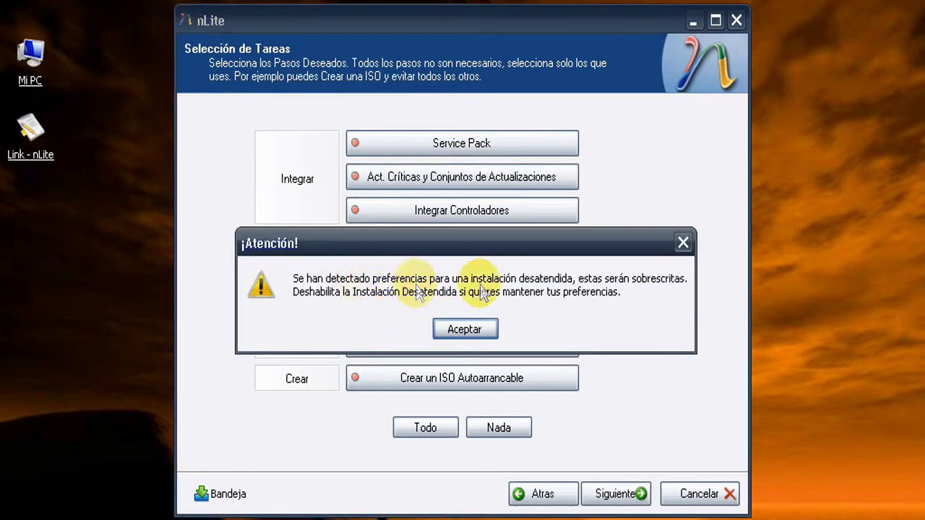
left_click(464, 329)
left_click(355, 246)
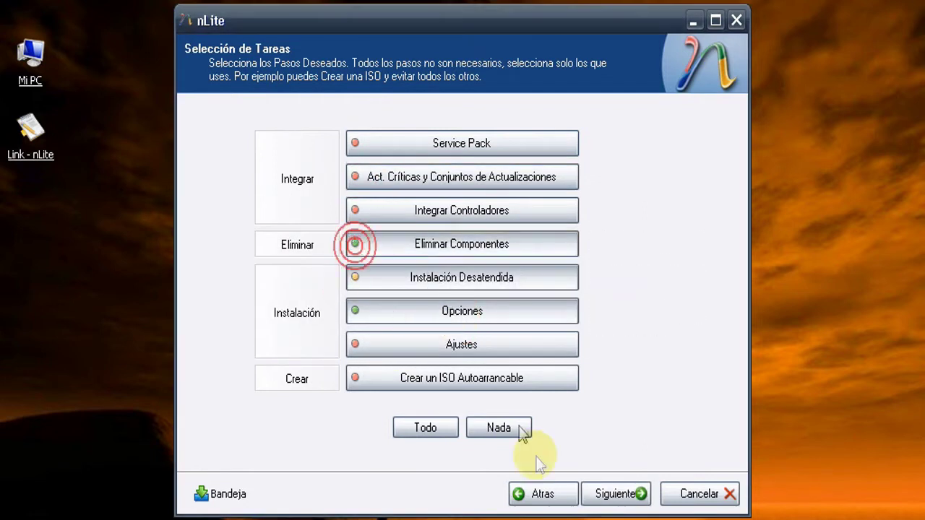
left_click(612, 493)
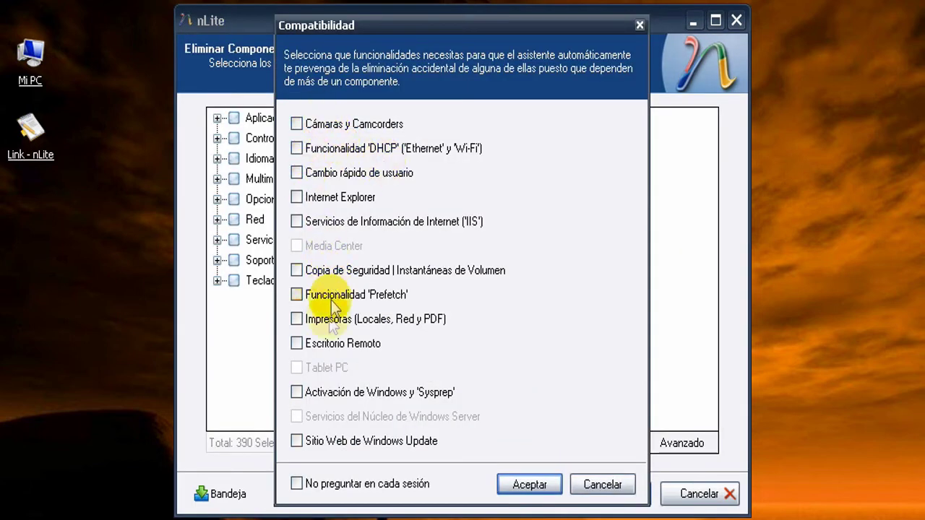
Dismiss the compatibility dialog without choosing any functions, cancel the nLite wizard and confirm exiting
left_click(597, 485)
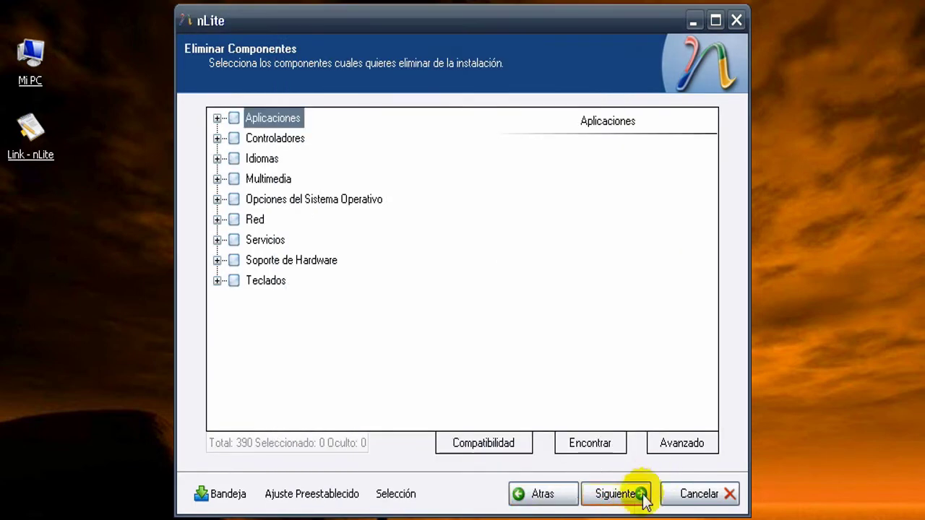
left_click(696, 495)
left_click(427, 327)
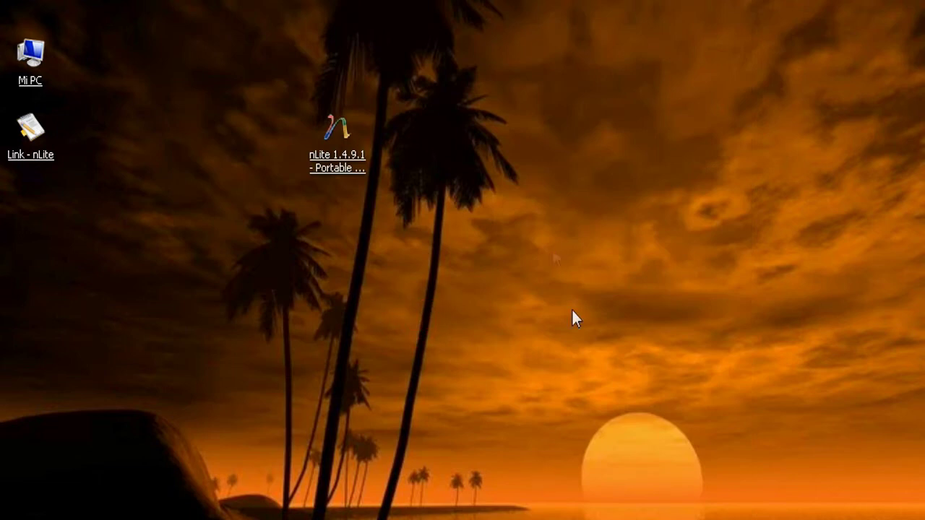
Return to the empty Notepad note and write "BUENO COMO VIERON.. FUNCIONA.."
left_click(606, 178)
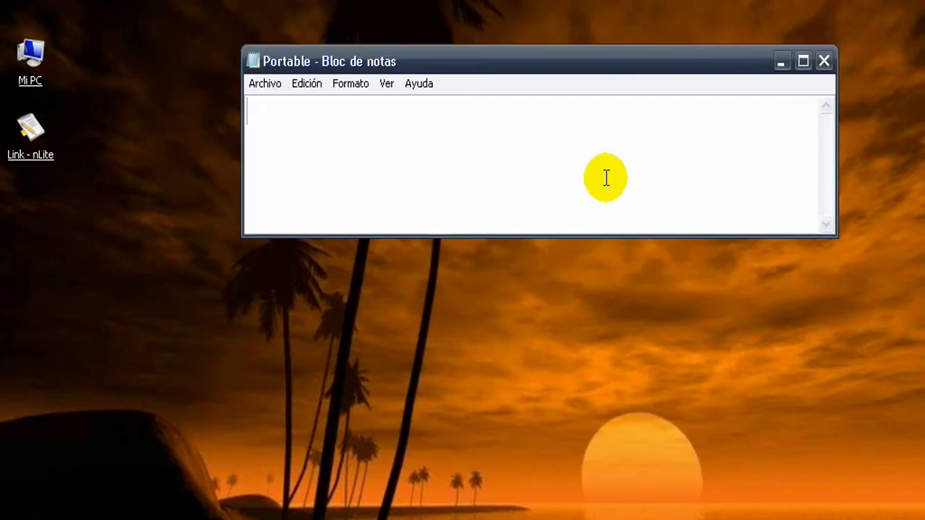
type("BUENO COMO VIERO")
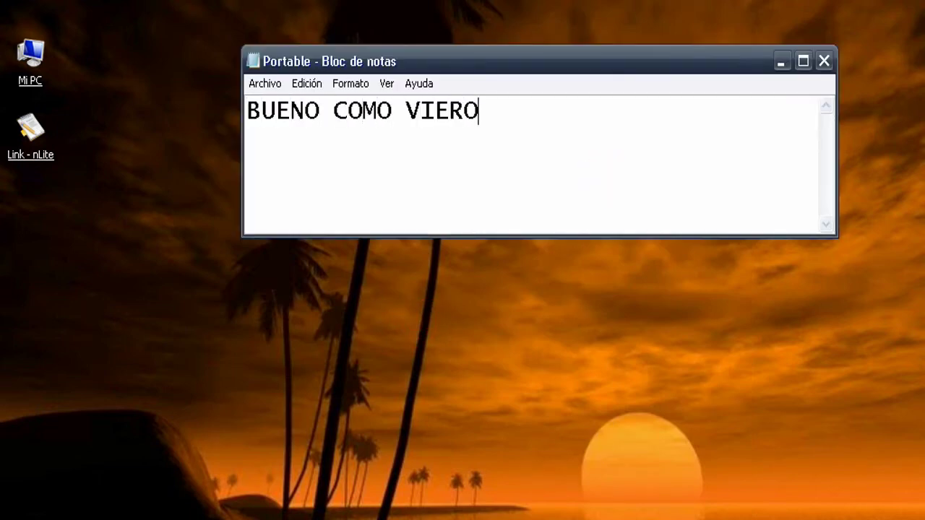
type("N.. FUNCIONA..")
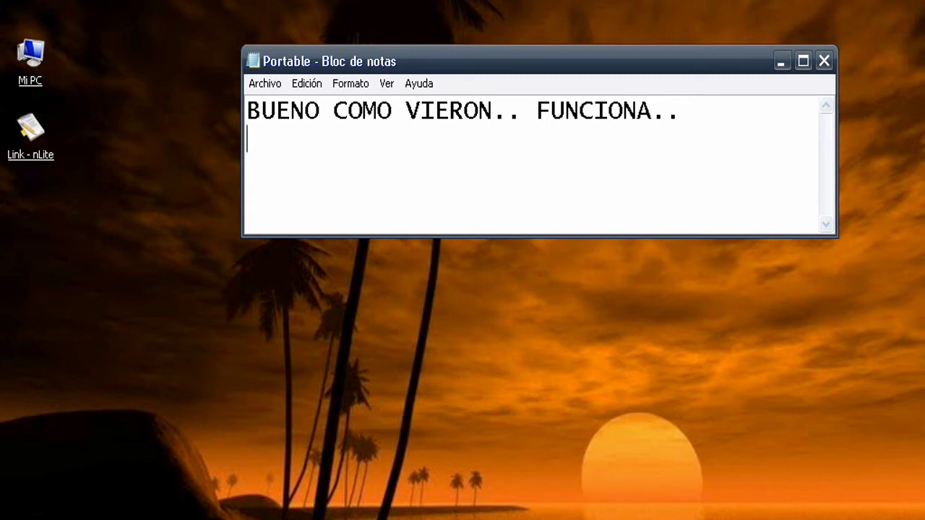
Replace the note text with "EH AQUI OTRO DETALLE A TENER EN CUENTA CON LOS PORTABLES..."
key("ctrl+a")
type("EH AQU")
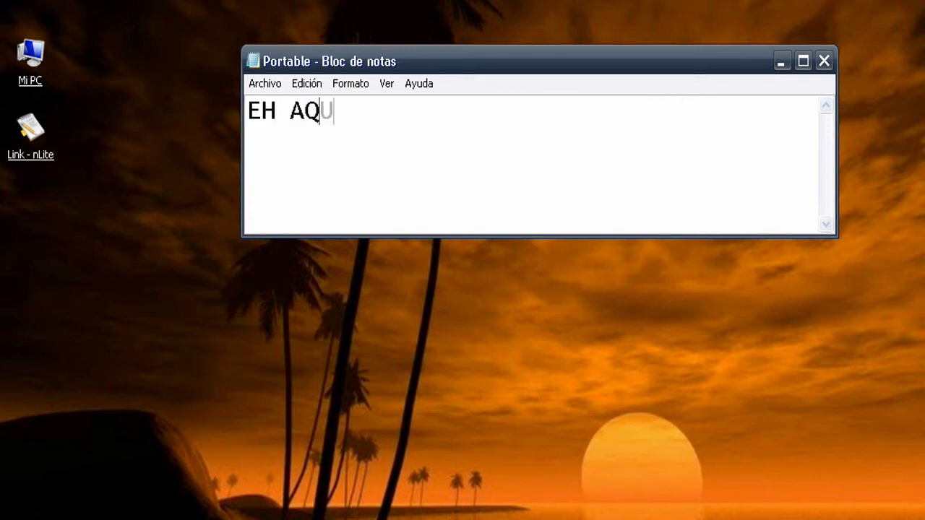
type("I OTRO DETAL")
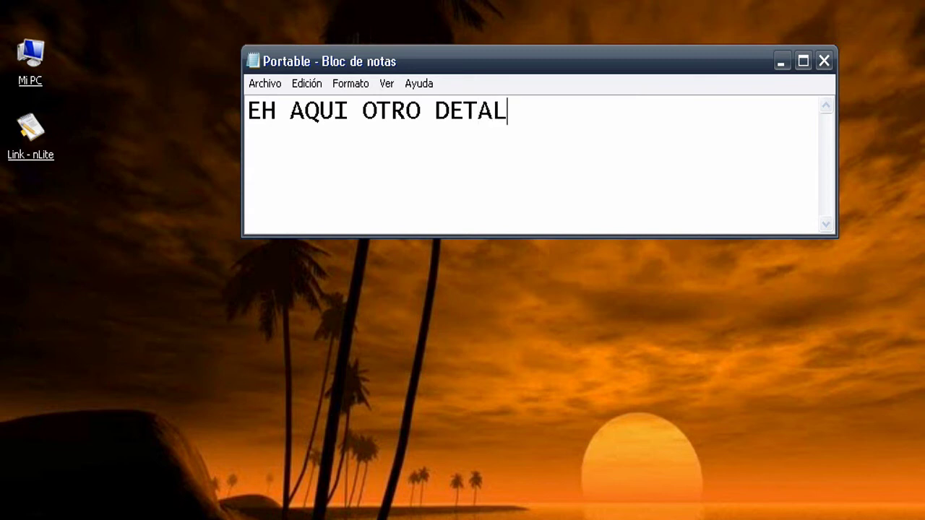
type("LE A TENER EN CUENT")
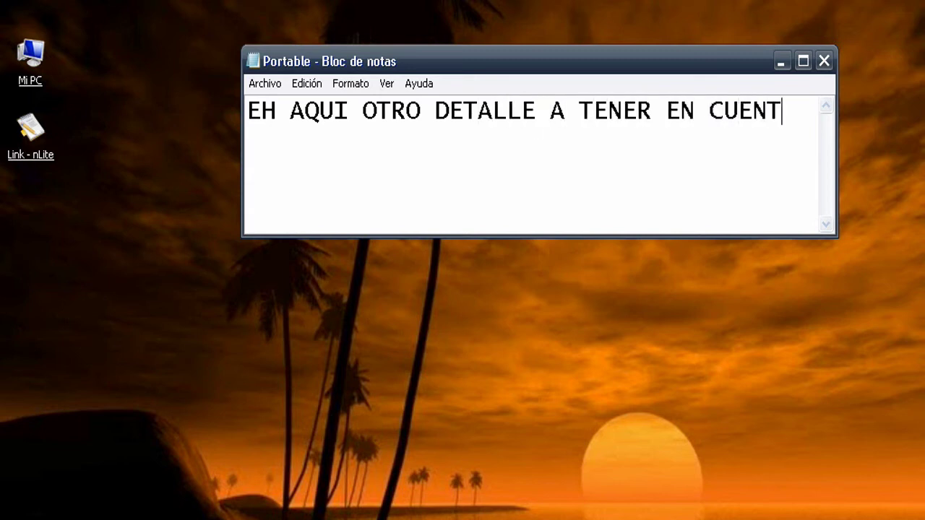
type("A CON LOS PRO")
key("BackSpace")
key("BackSpace")
type("ORTABLES...")
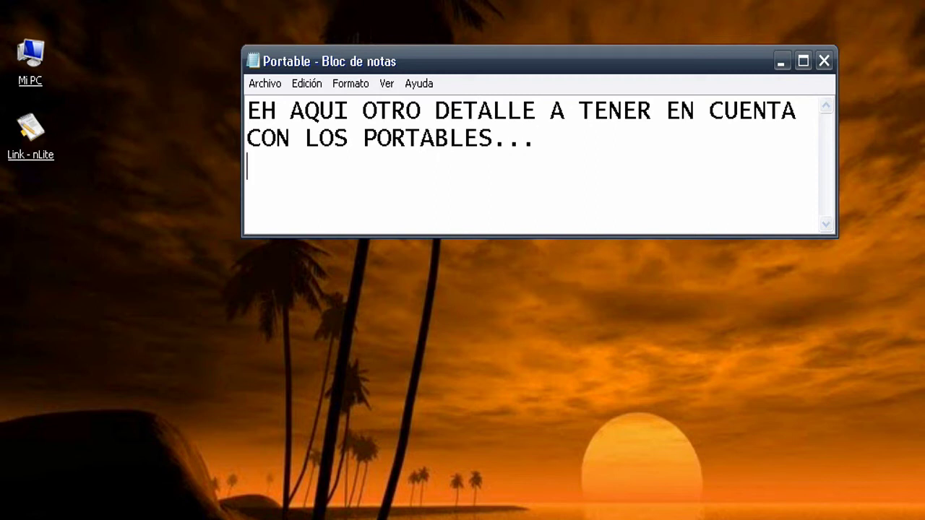
Replace the note text with "MUCHOS DE ELLOS DEJAN RESIDUOS EN NUESTRA PC"
key("ctrl+a")
type("UUY")
key("BackSpace")
type("CHOS")
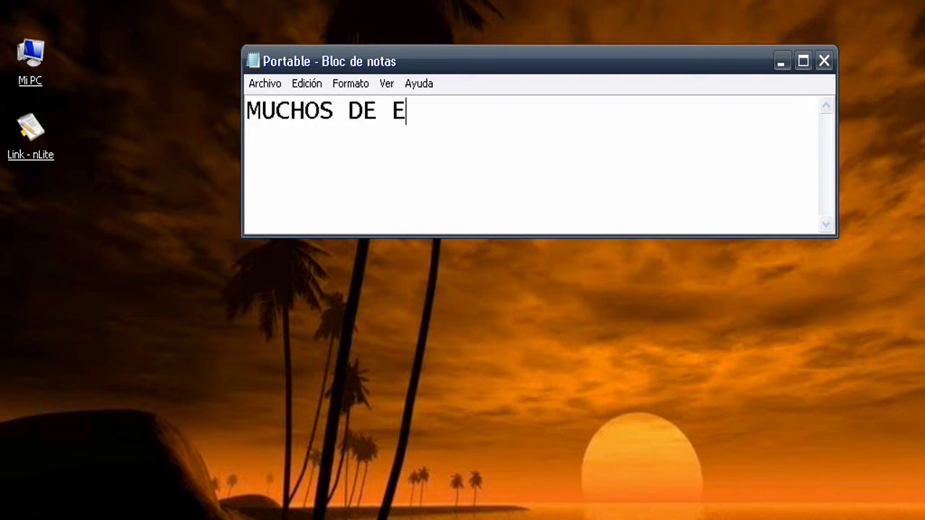
type(" DE ELLOS DEJAN ")
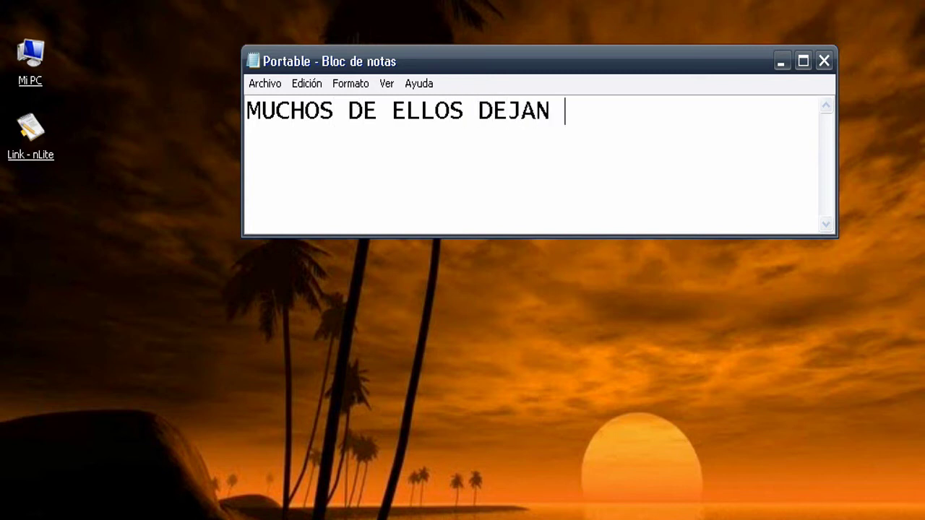
type("RESIDUOS EN NUESTRA PC")
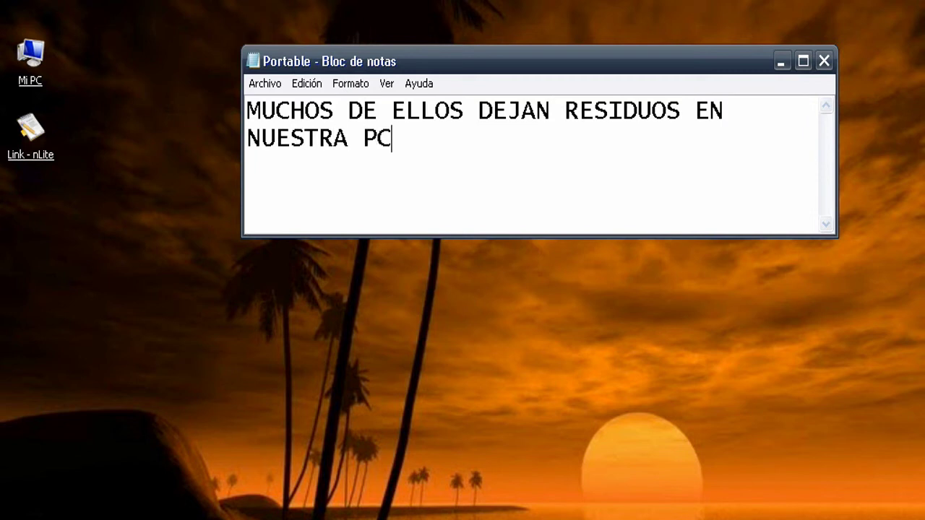
Replace the note text with "ESPECIFICAMENTE EN ESTA CARPETA.. SIGANME.."
key("ctrl+e")
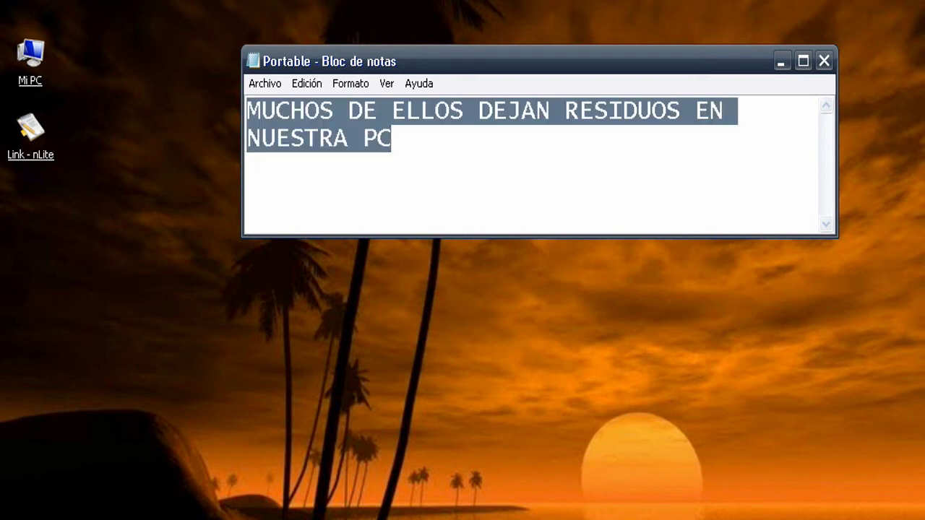
key("Delete")
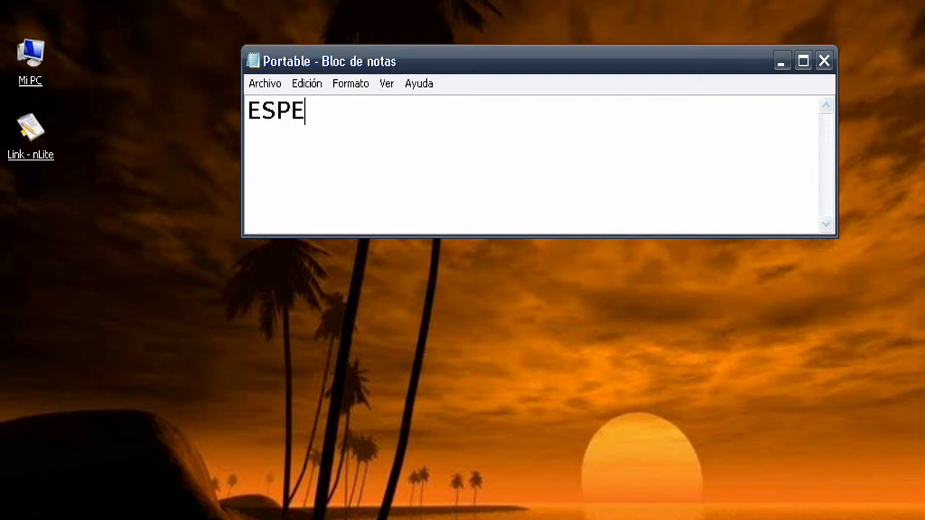
type("ESPECIFICAMENTE ")
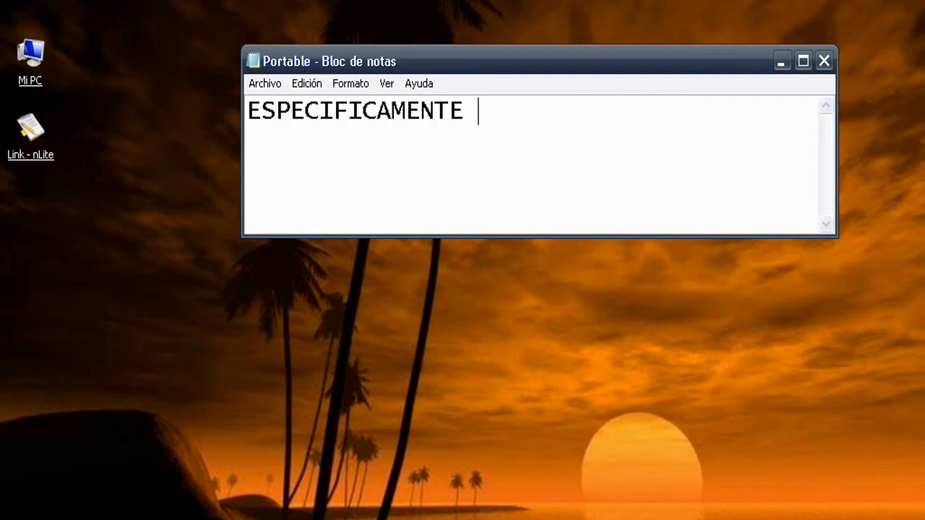
type("EN ES")
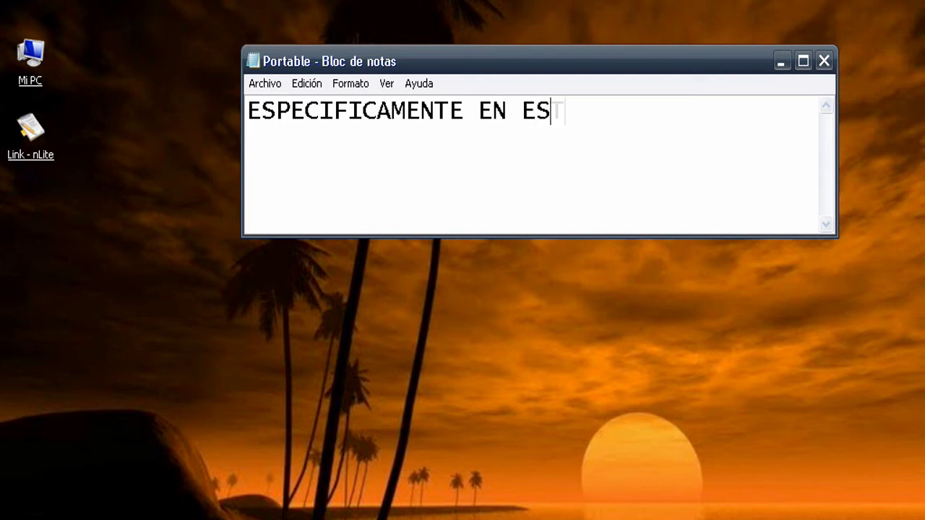
type("TA CARPETA.. SIGANME..")
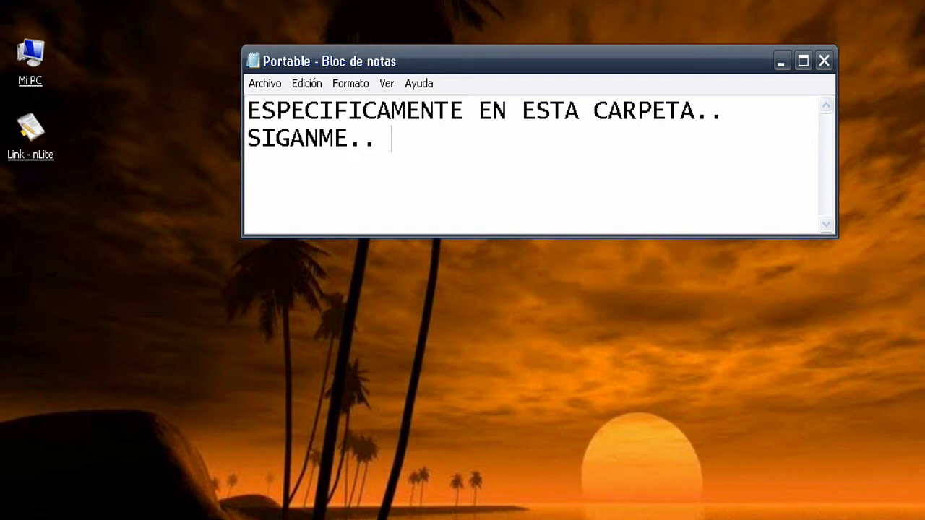
Minimize the note, open C:\Documents and Settings\Administrador\Configuración local\Temp and look through its contents to the end of the list
left_click(777, 67)
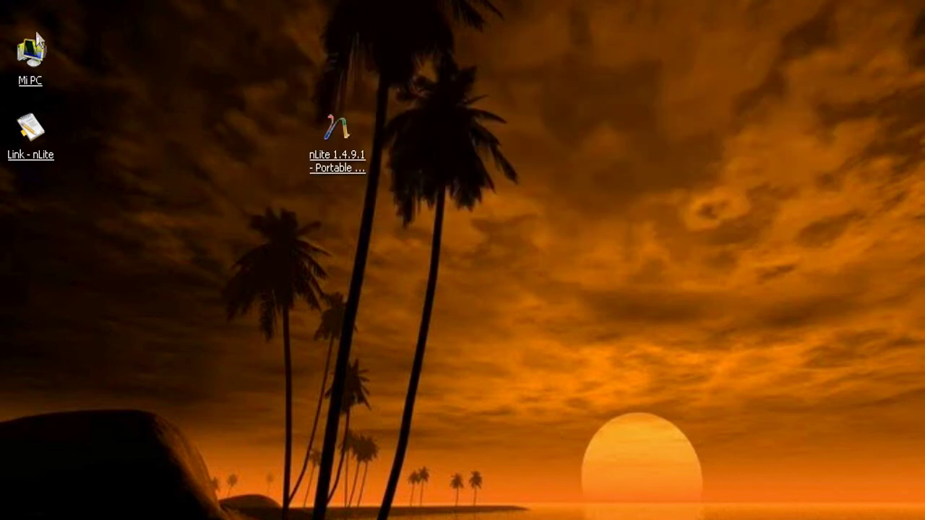
left_click(39, 60)
left_click(635, 145)
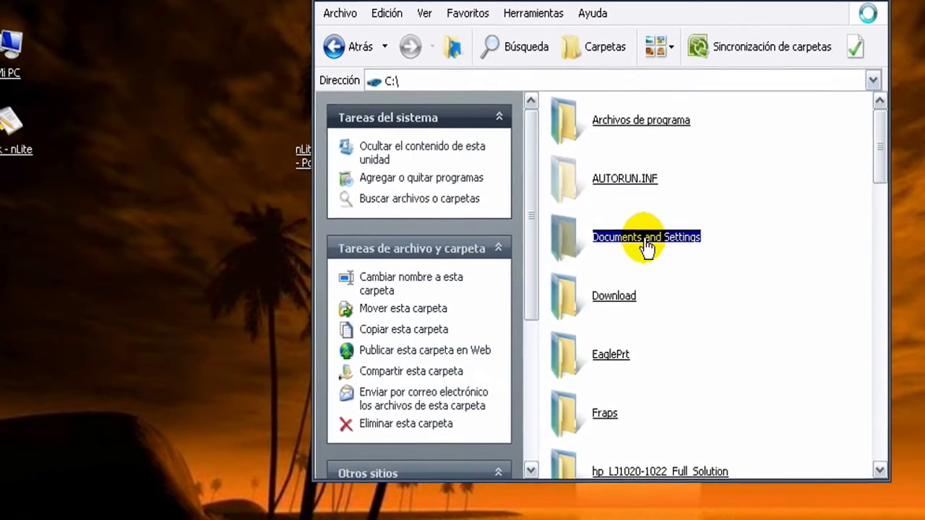
double_click(639, 237)
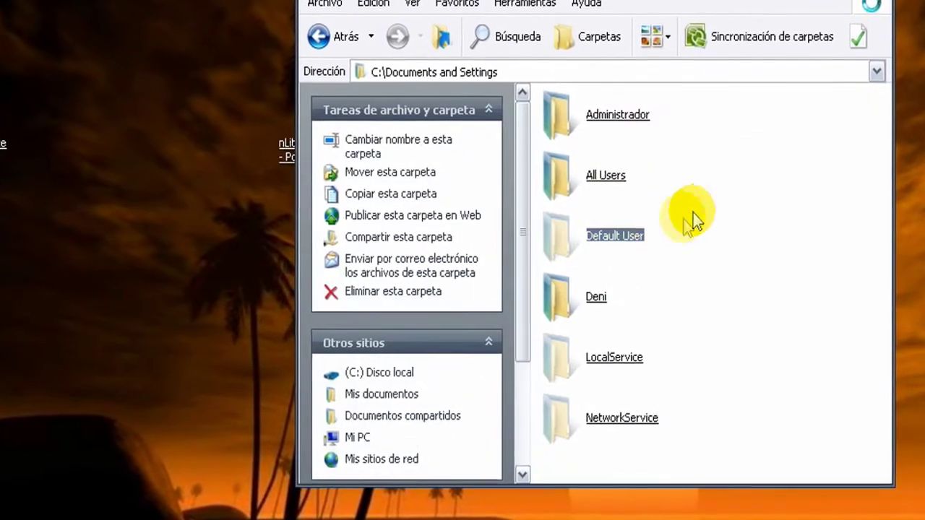
double_click(626, 125)
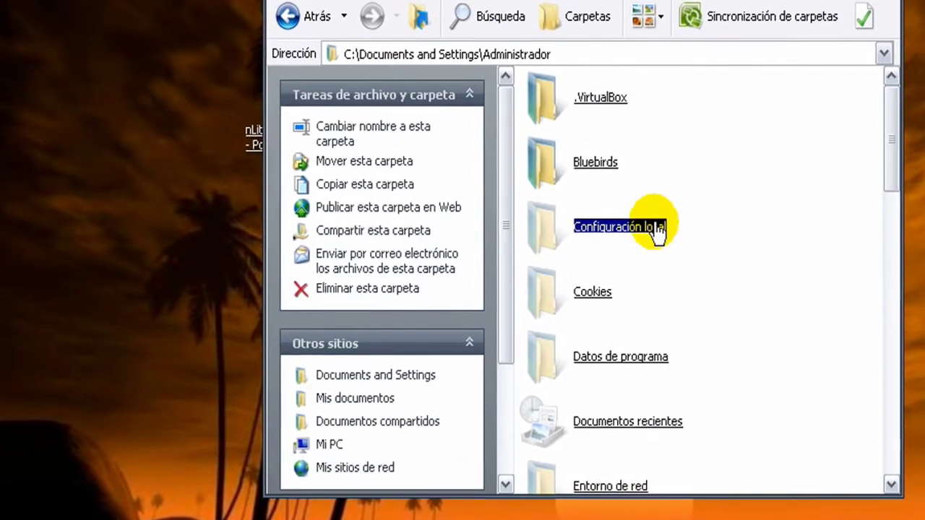
scroll(723, 244, "down", 3)
scroll(726, 244, "down", 2)
scroll(726, 245, "up", 3)
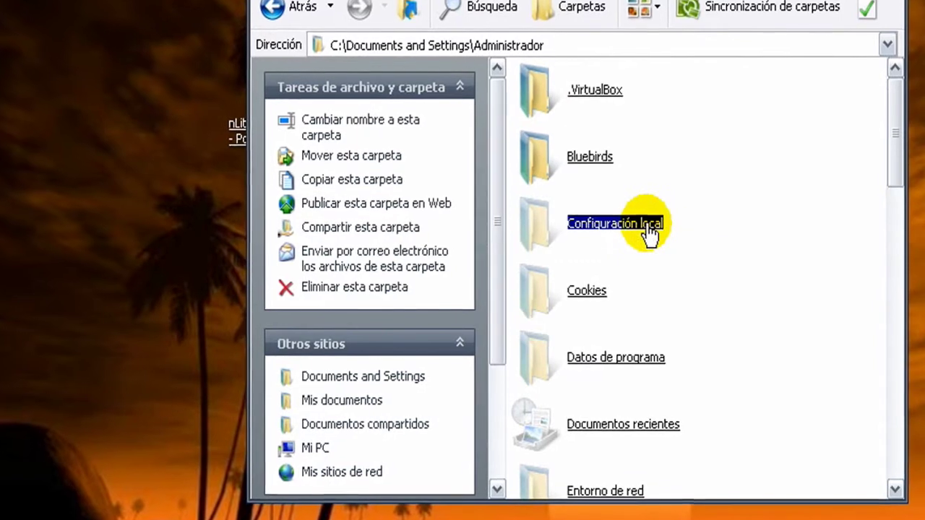
left_click(649, 224)
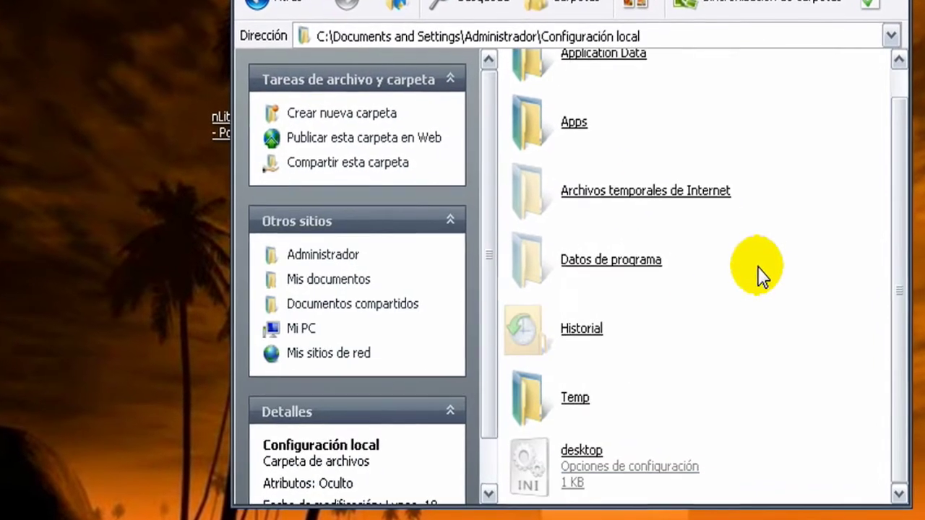
left_click(560, 404)
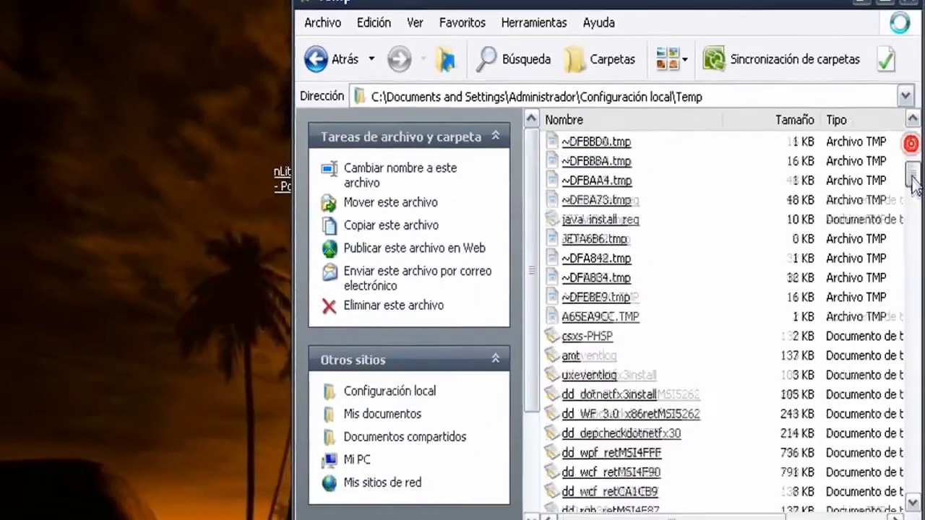
left_click_drag(911, 176, 881, 405)
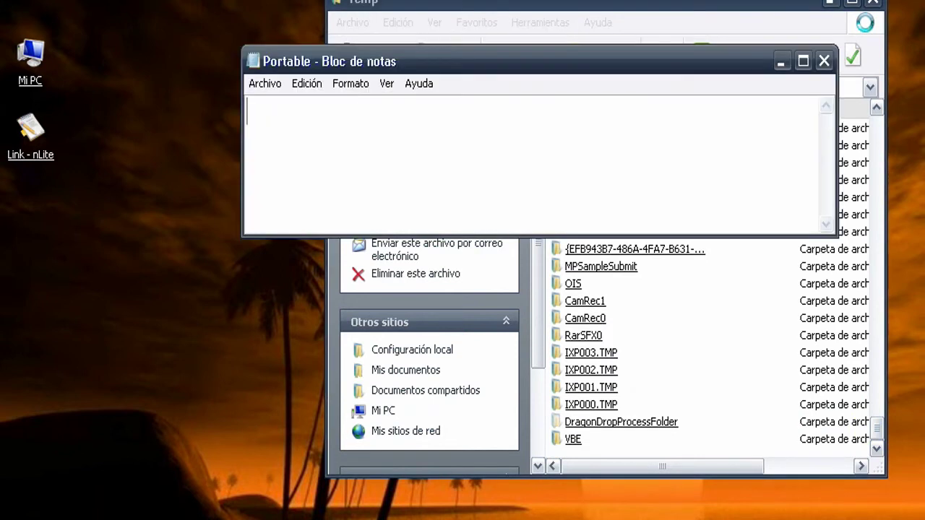
Write "COMO VEN.. SON MUCHOS TEMPORALES PUEDEN USAR CCLEANER PARA LIMPIARLOS.. U OTRO SOFT..." in the empty Notepad note
type("COMO VEN")
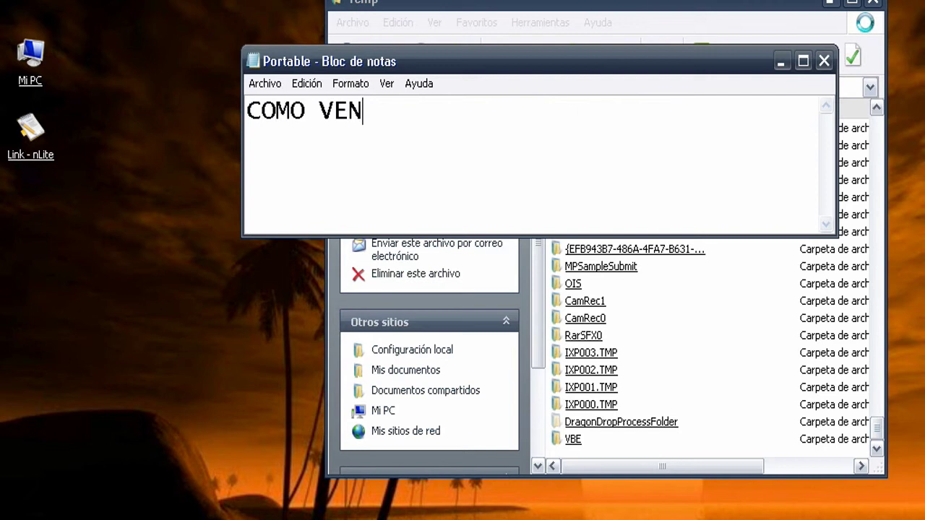
type(".. SON MUCHOS TEMPORALES")
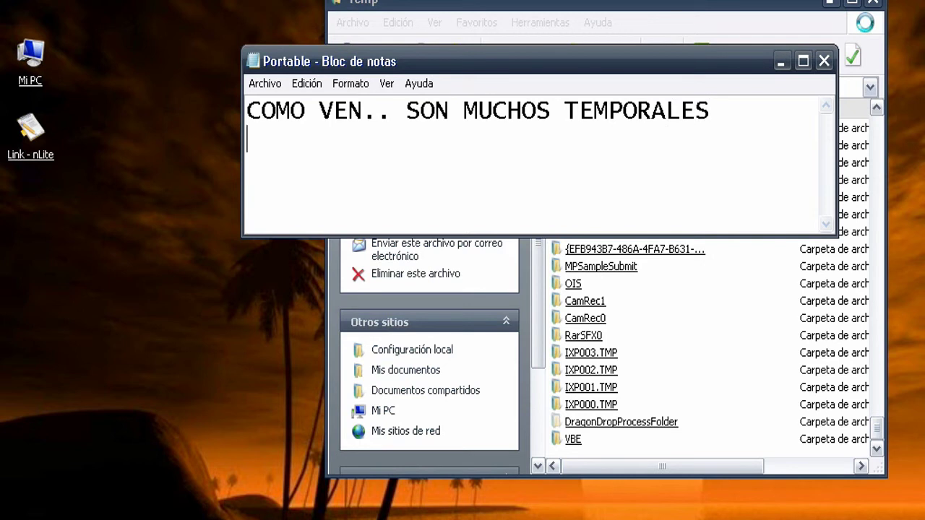
type("EN USAR CCLEANER PARA LIMPIA")
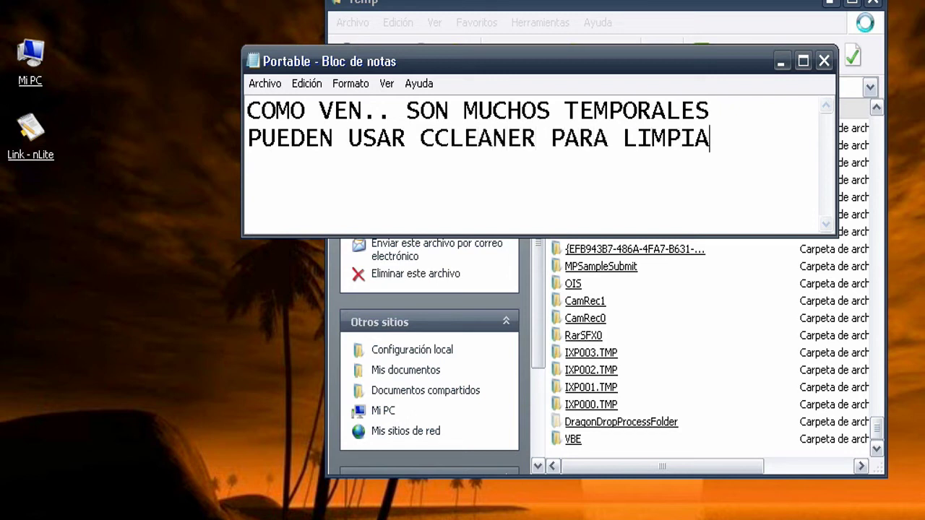
type("S.. ")
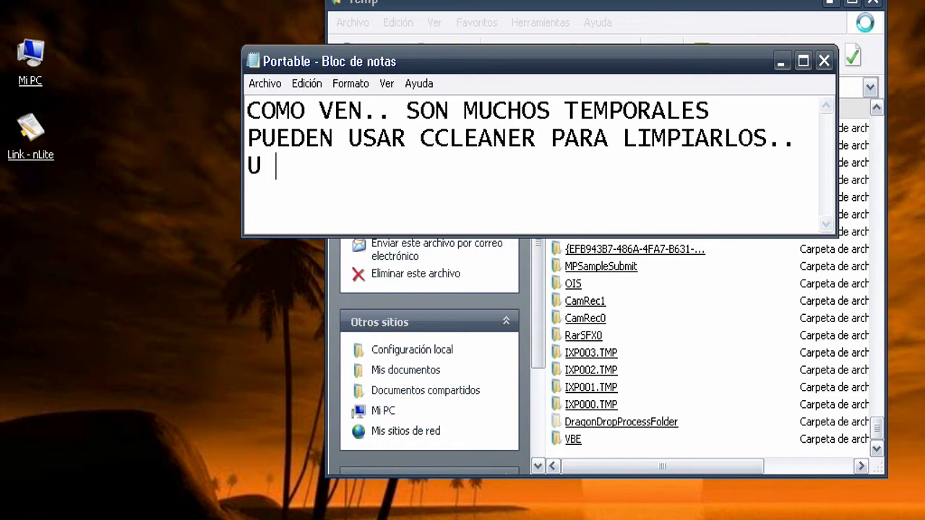
type("U OTRO SOFT...")
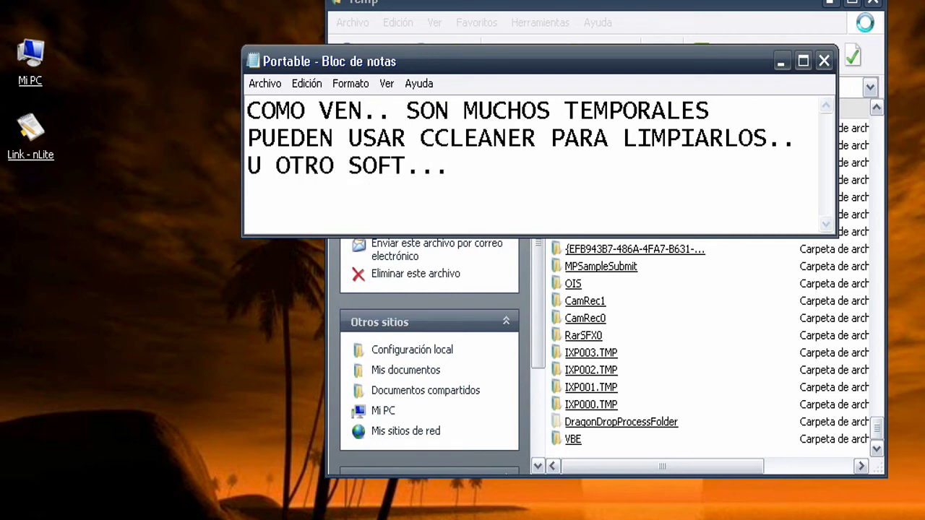
Replace the note text with "EN FIN.. LO IMPORTANTE AHORA.. ES QUE VEAN QUE LOS PORTABLES CREADOS POR MI.. NO DEJAN RESIDUOS EN LA CARPETA TEMP"
key("ctrl+e")
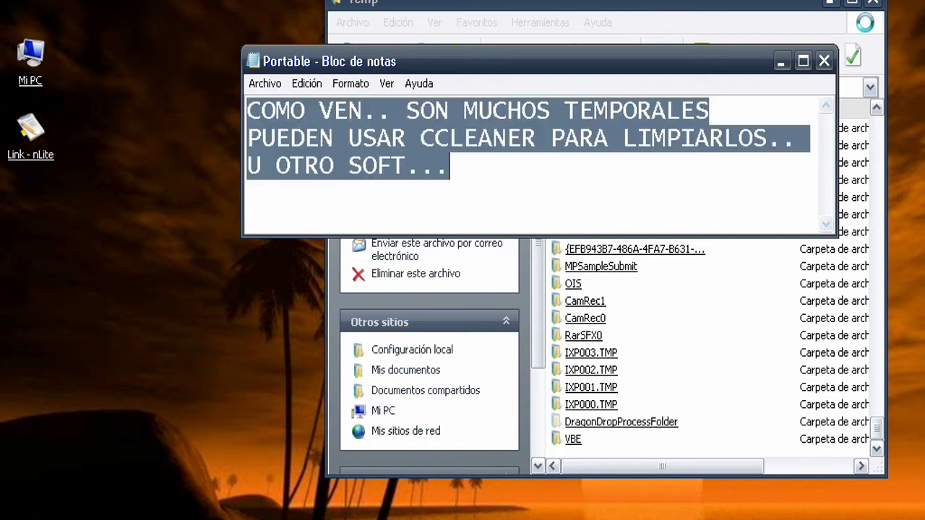
type("E")
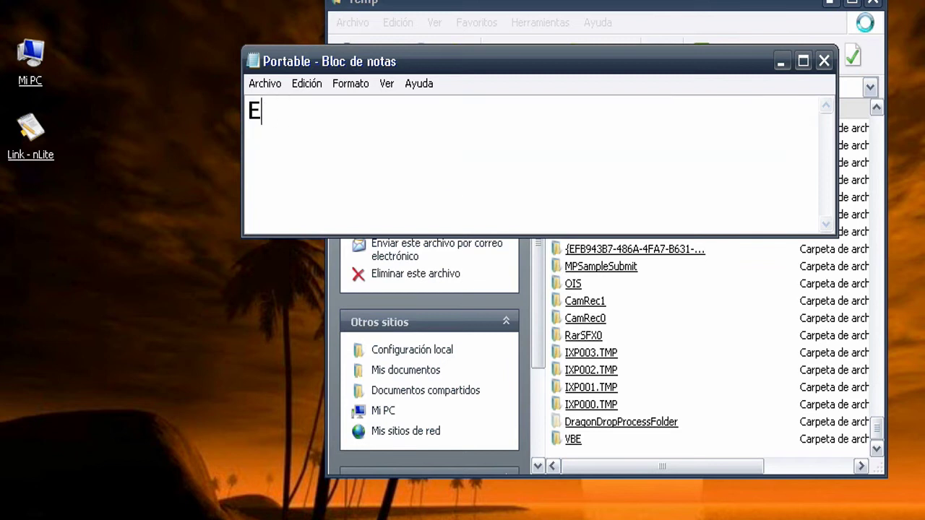
type("L FIN.. LO IMPOR")
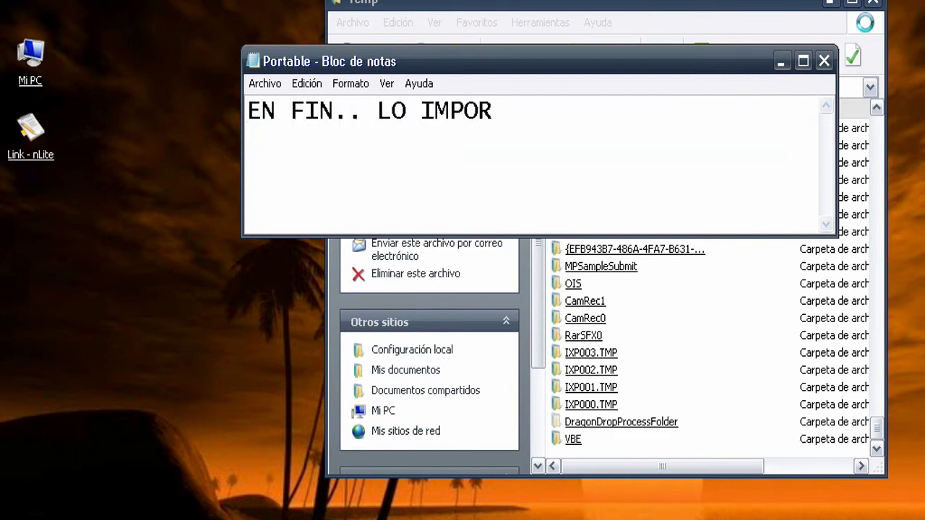
type("TANTE AHORA.. E")
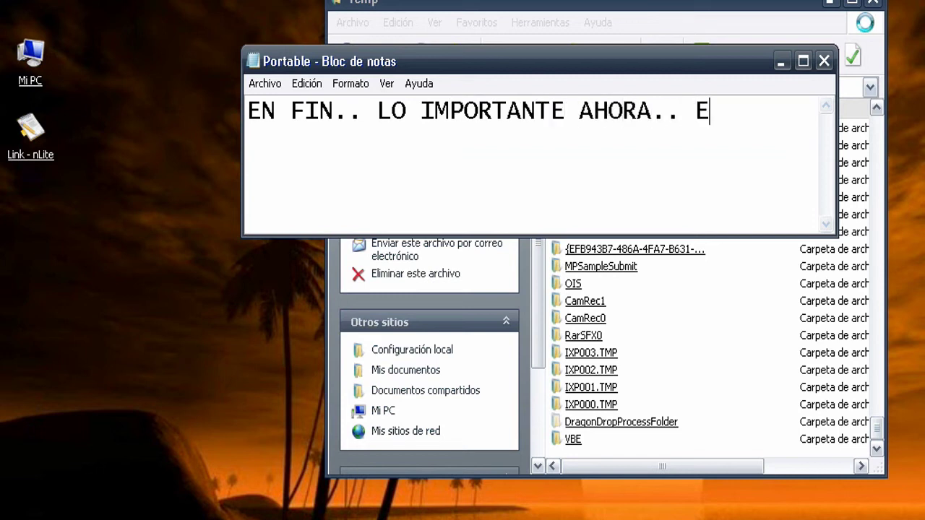
type("S QUE VEAN QU")
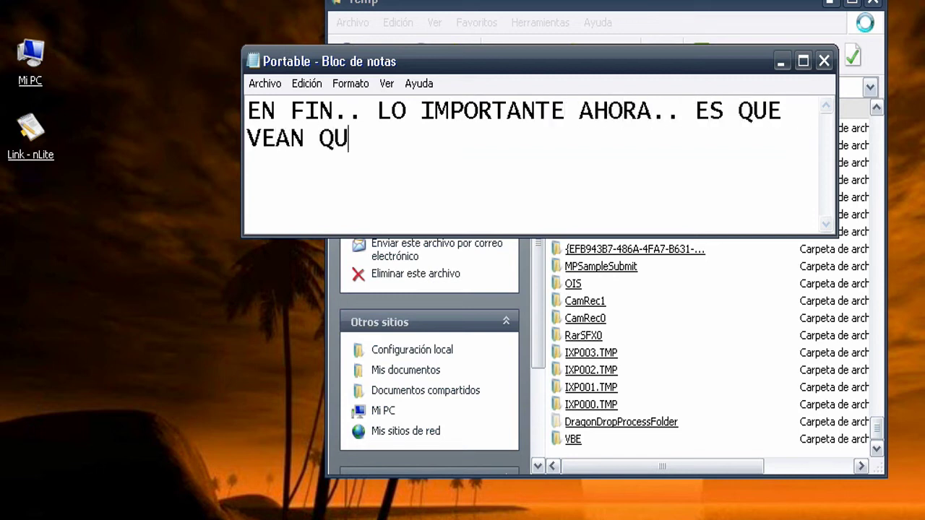
type("E LOS PORT")
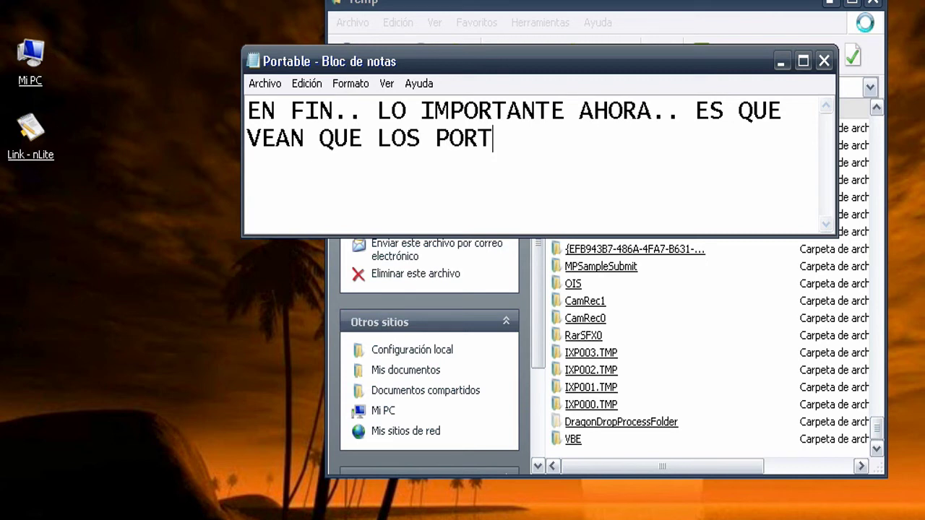
type("ABLES CREADOS PO")
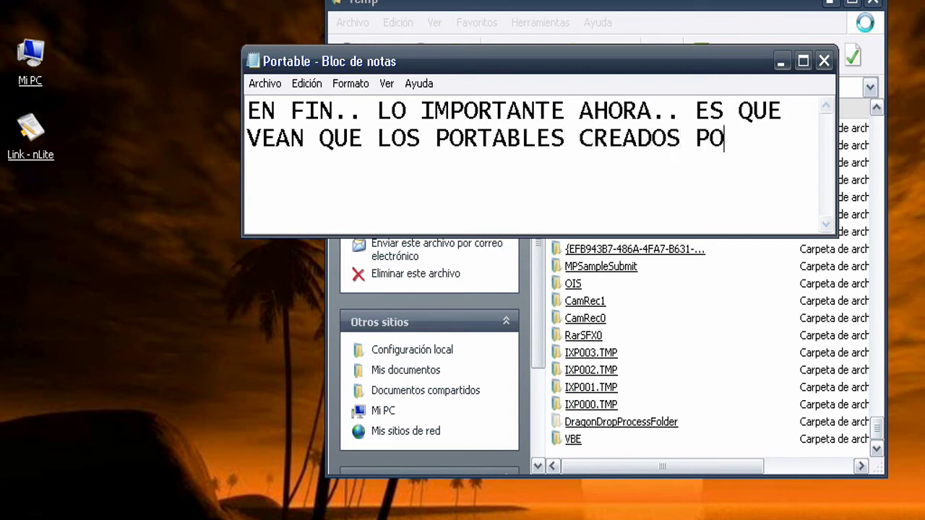
type("R MI.. NO DEJAN ")
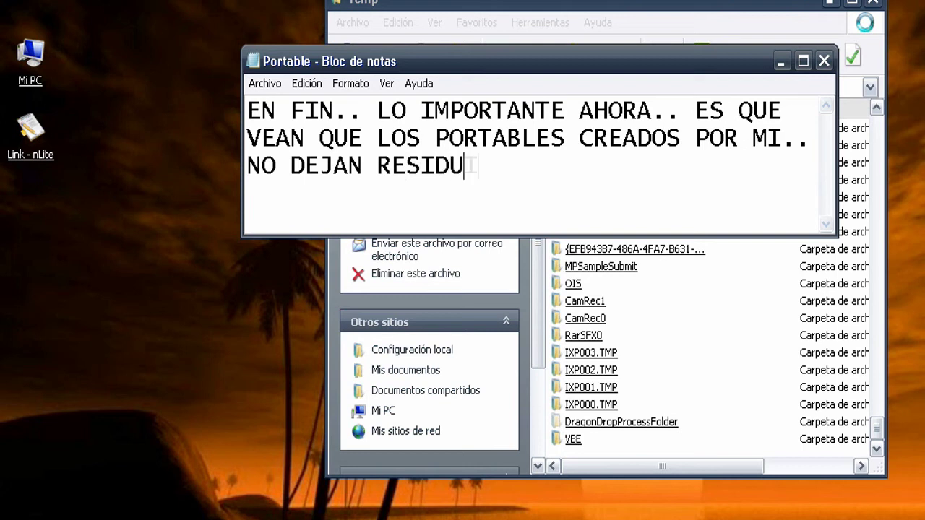
type("RESIDUOS EN ")
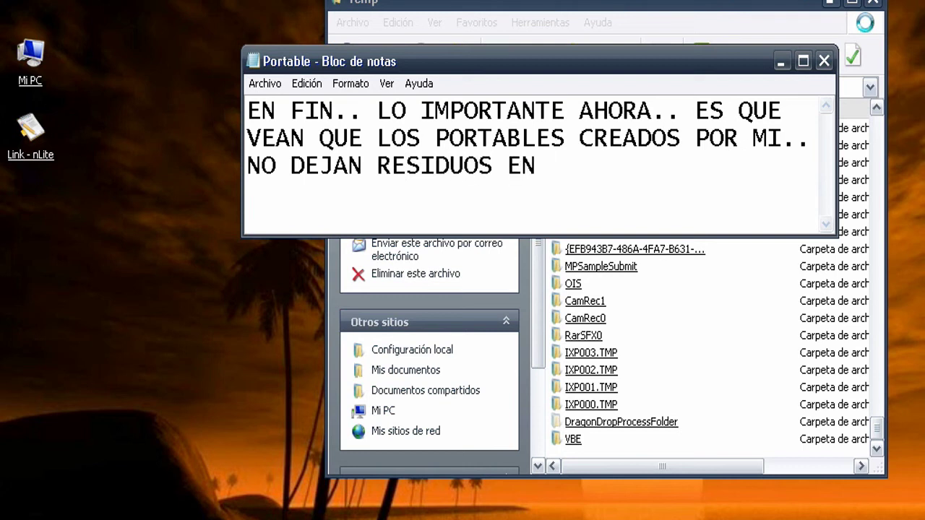
type("LA CARPETA TEMPO")
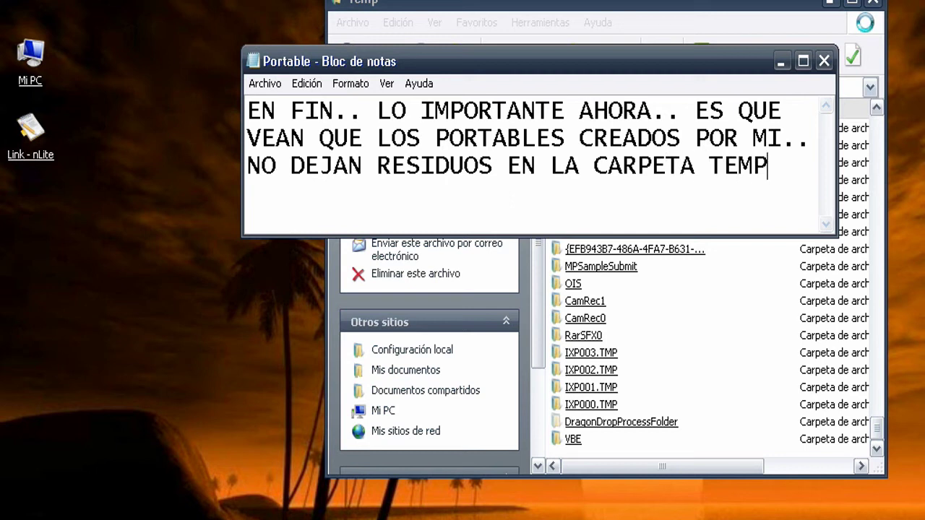
Replace the note text with ":)" and minimize the note to reveal the Temp folder
key("ctrl+a")
type(":)")
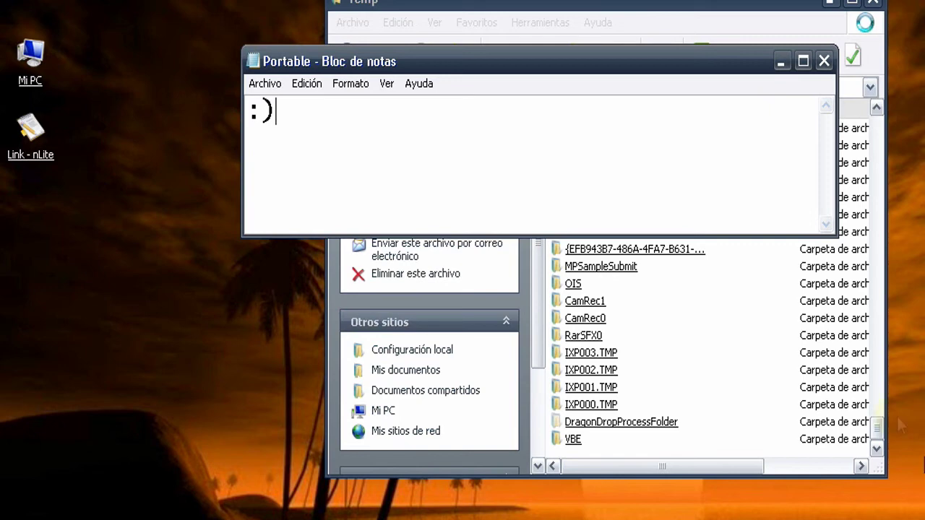
left_click(780, 62)
Rearrange the Temp window and the portable nLite desktop icon so both are fully visible side by side
left_click_drag(769, 11, 804, 20)
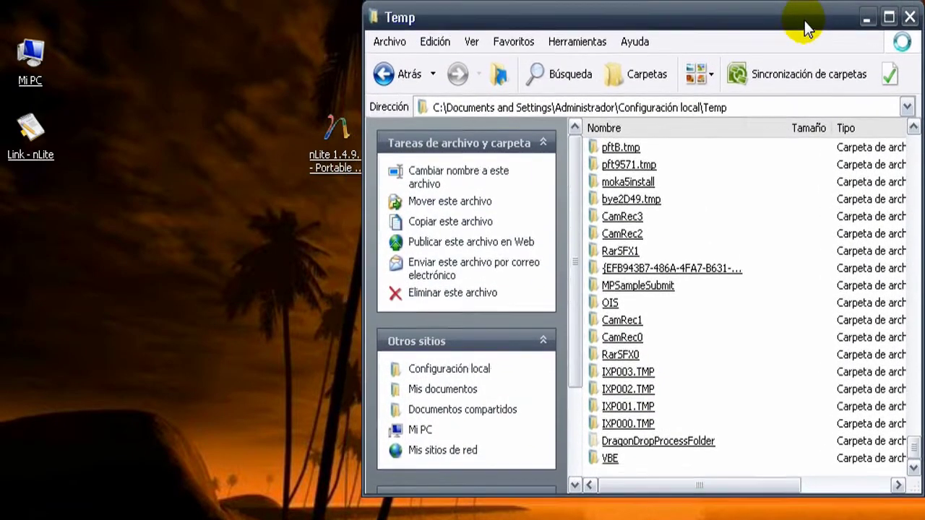
left_click_drag(336, 134, 153, 133)
left_click(655, 25)
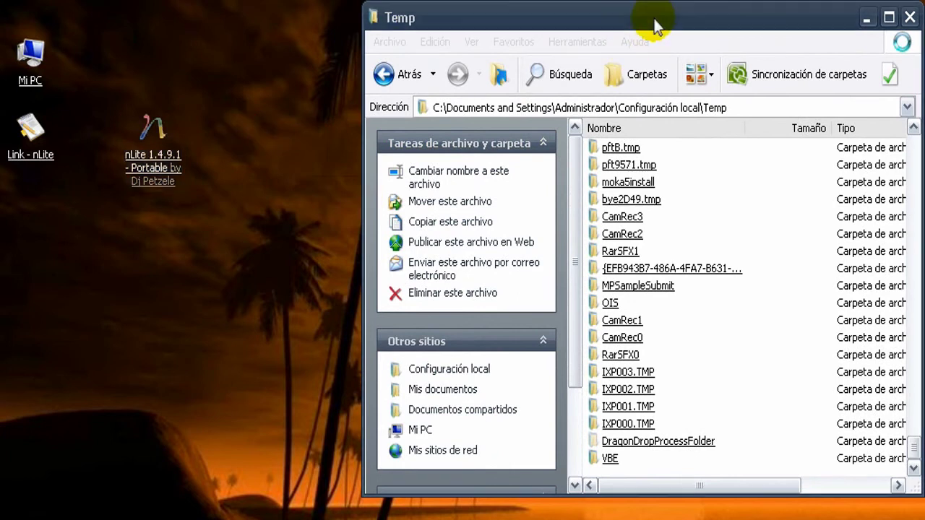
Launch the portable nLite from the desktop and move its window aside so the Temp file list stays visible
left_click(238, 213)
left_click(166, 170)
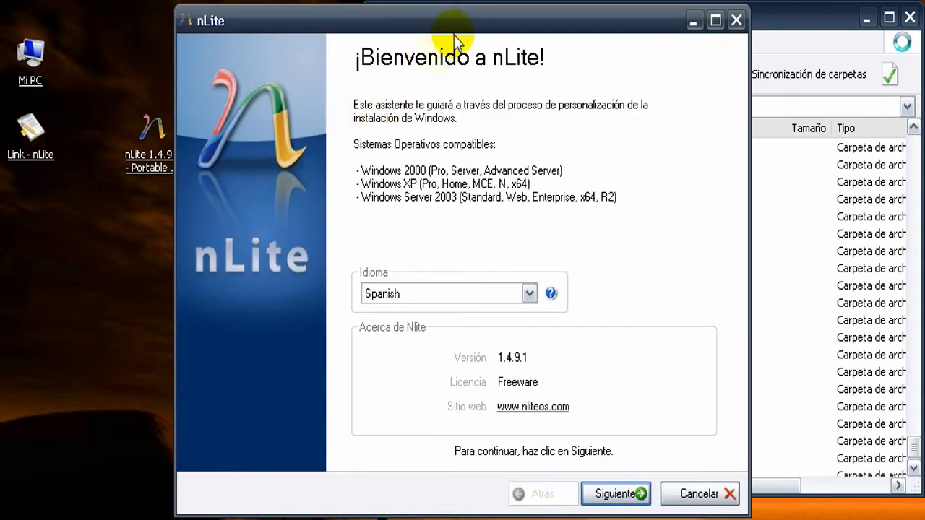
left_click_drag(456, 18, 295, 17)
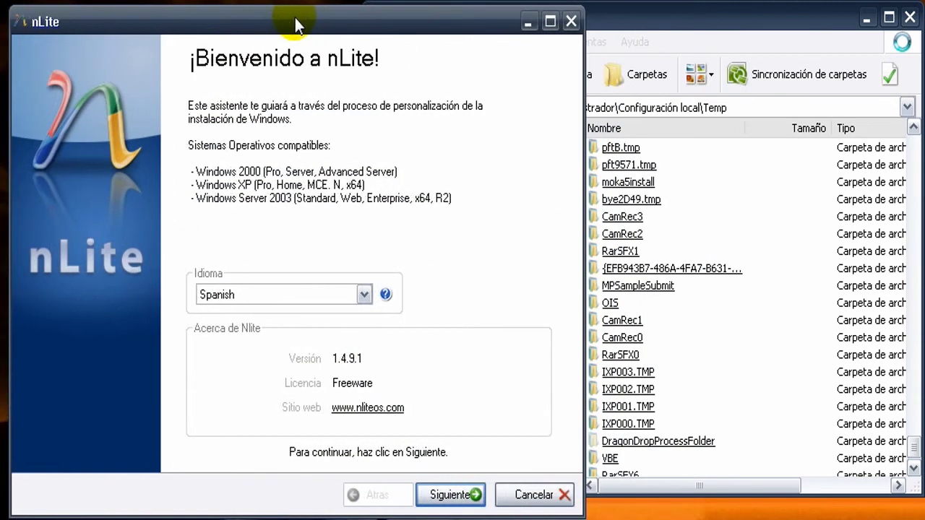
Open the RarSFX6 folder in Temp and examine the extracted nLite files inside it
left_click(671, 31)
scroll(735, 424, "down", 1)
left_click(620, 458)
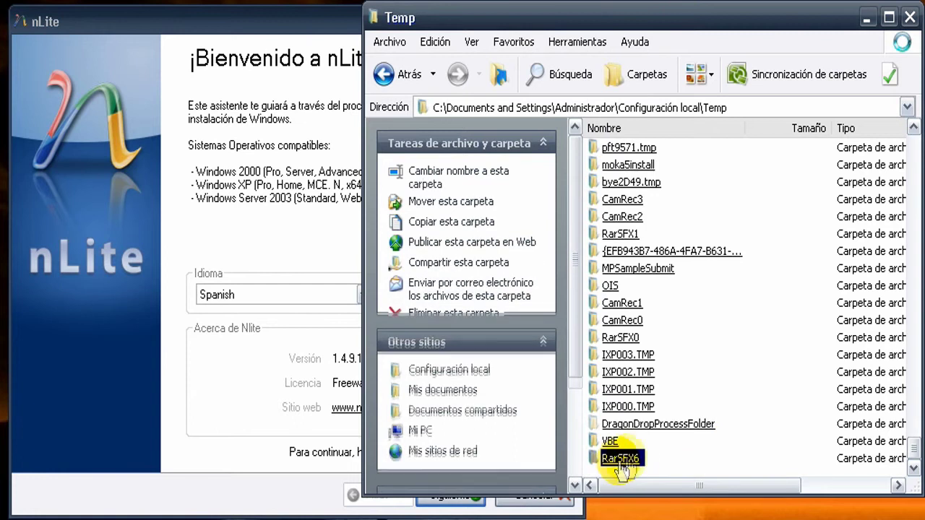
double_click(626, 463)
scroll(798, 214, "down", 10)
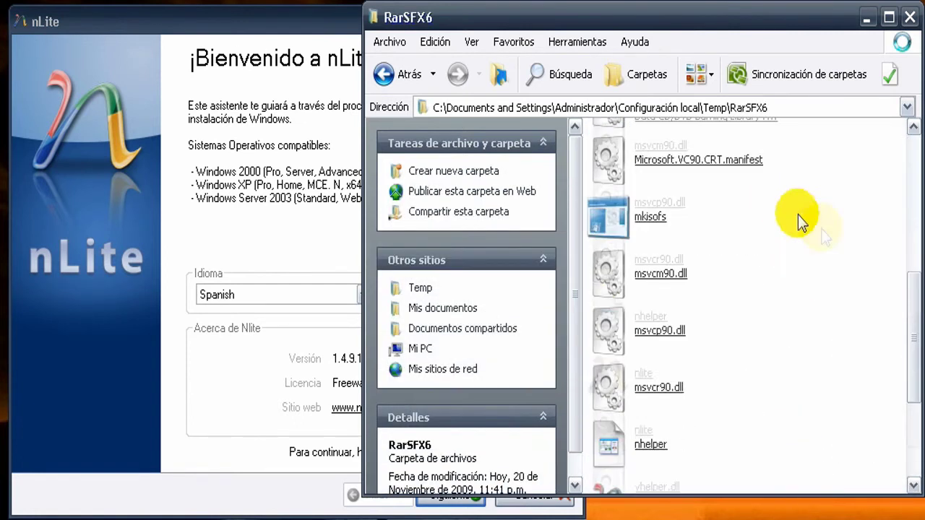
left_click(889, 292)
scroll(865, 297, "up", 10)
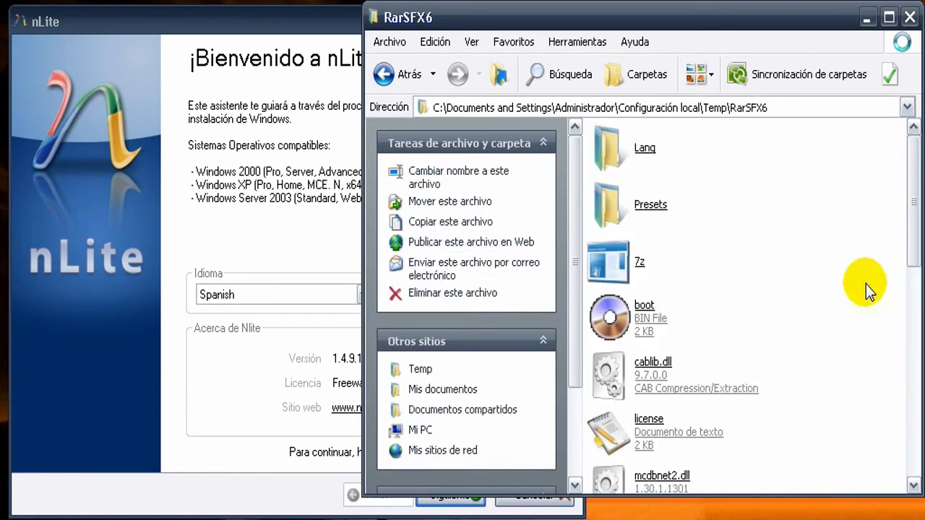
Return to the Temp folder, bring RarSFX6 into view and shift the nLite window farther from the file list
left_click(391, 73)
scroll(726, 263, "down", 4)
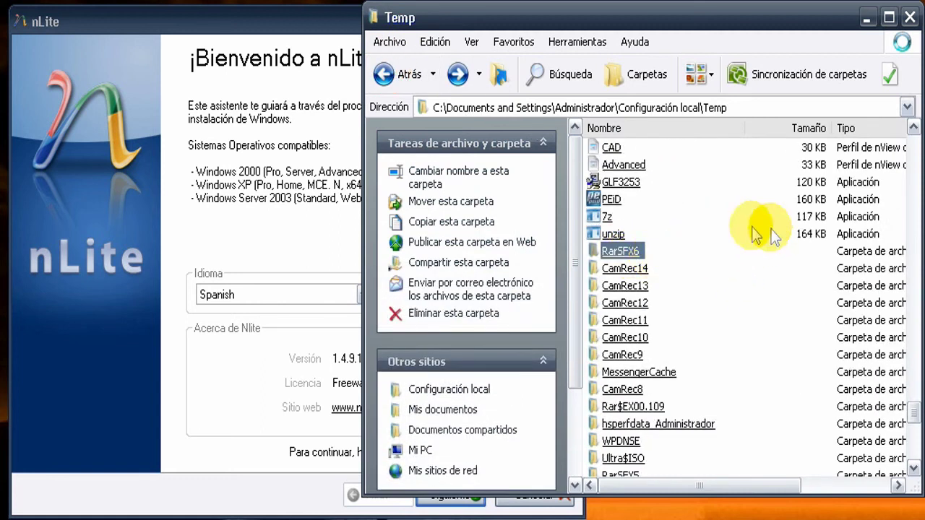
left_click(246, 329)
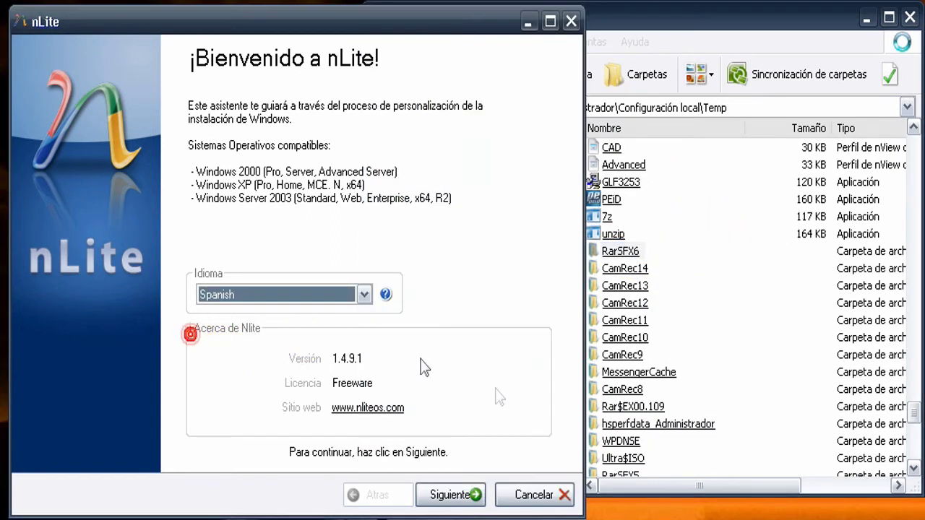
left_click_drag(450, 22, 367, 22)
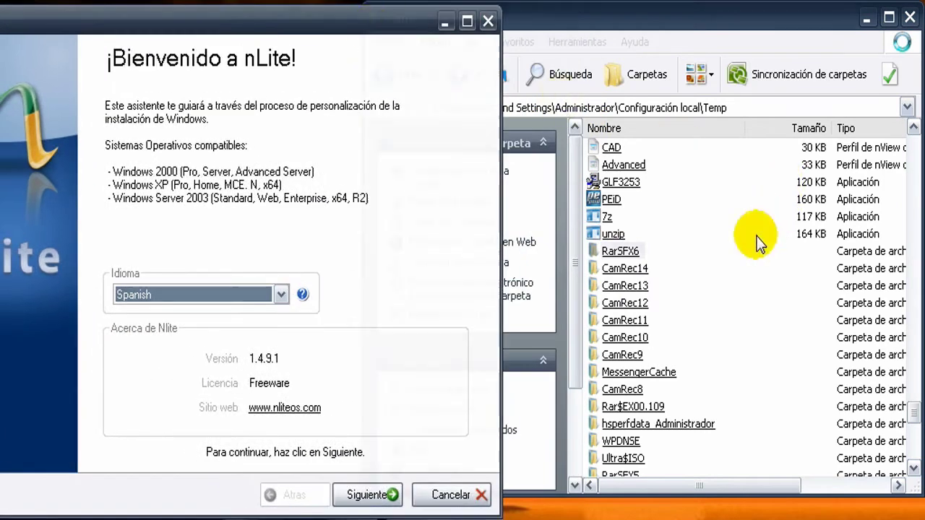
left_click(756, 234)
left_click(303, 22)
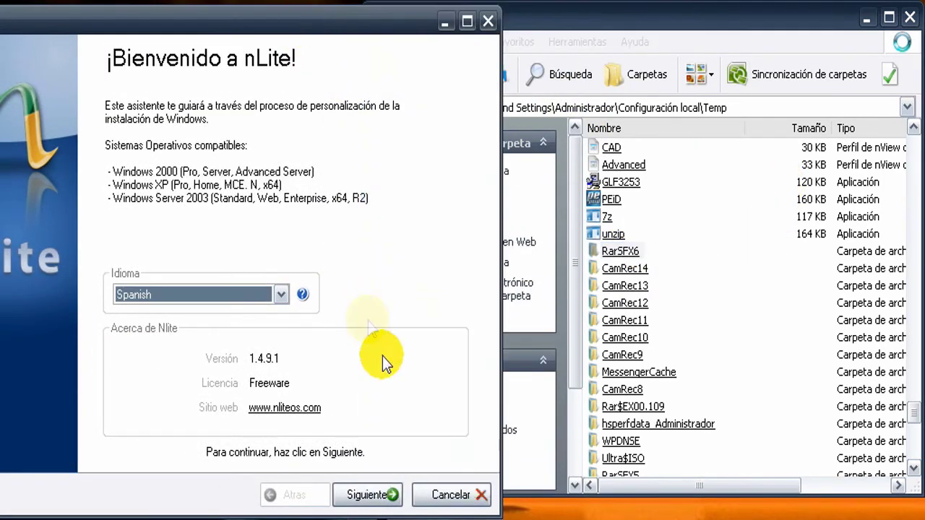
Cancel the nLite wizard, confirm the exit and check the whole Temp file list for the RarSFX6 folder
left_click(442, 495)
left_click(407, 331)
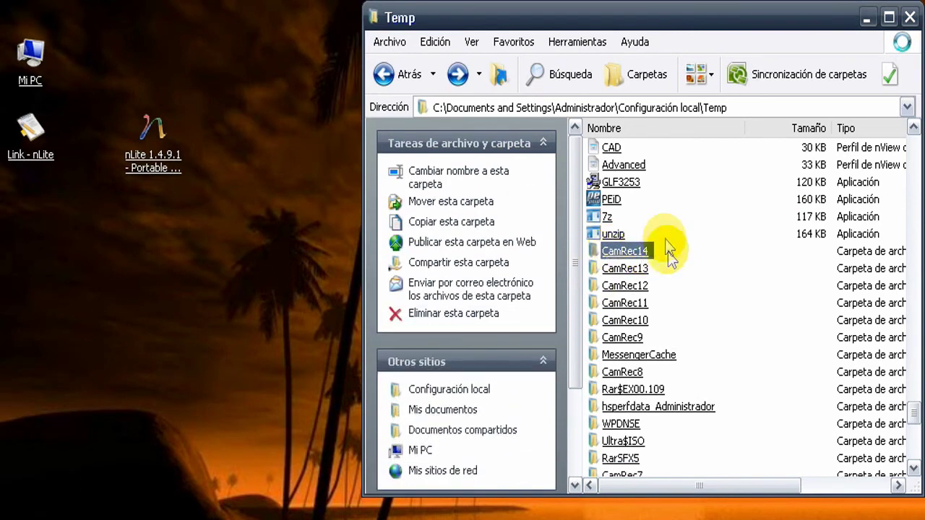
left_click(702, 258)
left_click(727, 20)
scroll(798, 270, "down", 10)
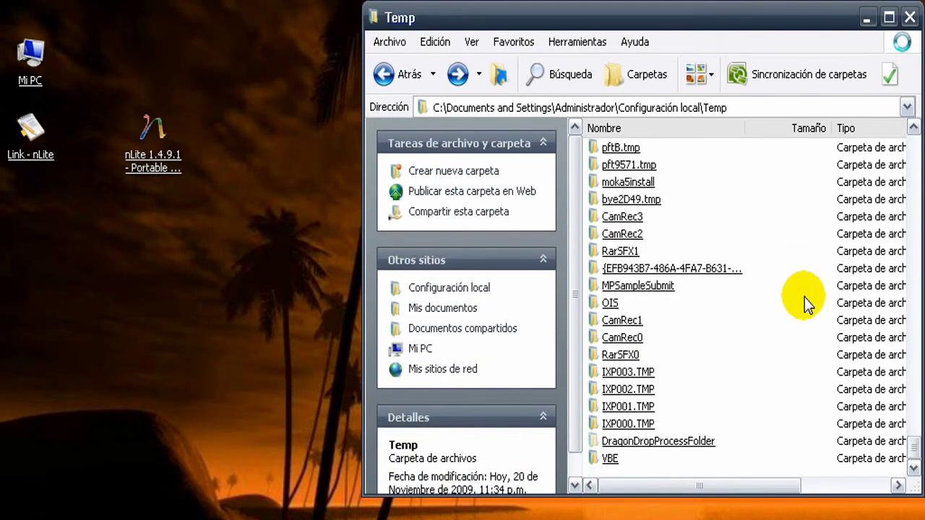
scroll(806, 303, "up", 5)
scroll(807, 310, "down", 5)
Relaunch the portable nLite, arrange its window beside a narrowed Temp window and select the RarSFX6 folder
left_click(304, 296)
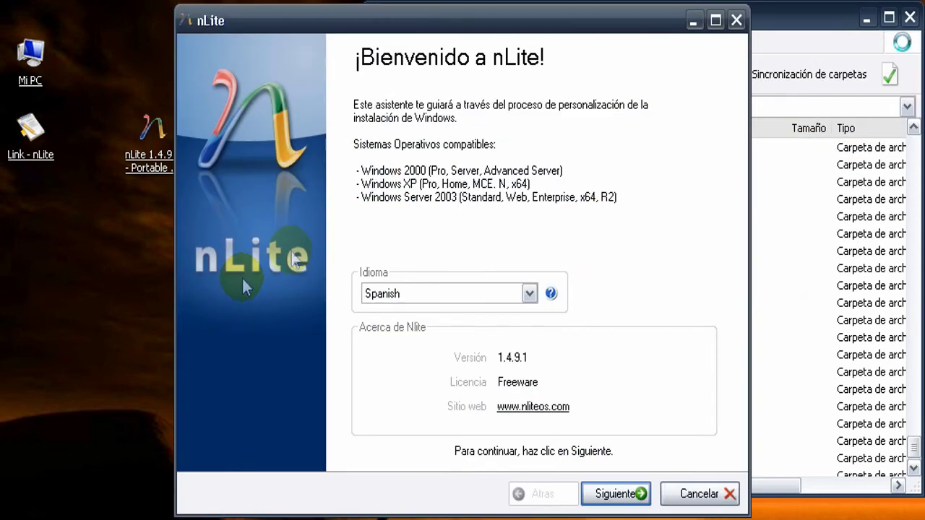
left_click_drag(485, 25, 296, 27)
left_click(648, 27)
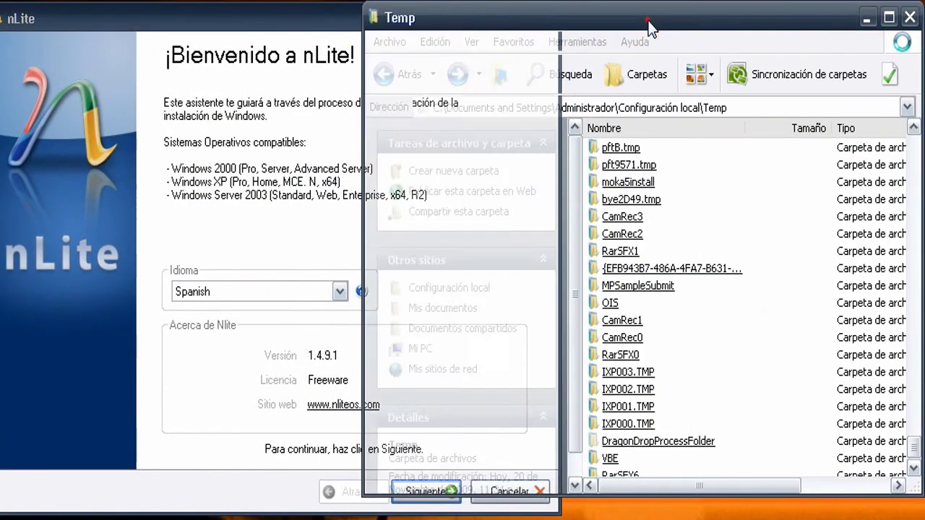
left_click_drag(361, 194, 558, 217)
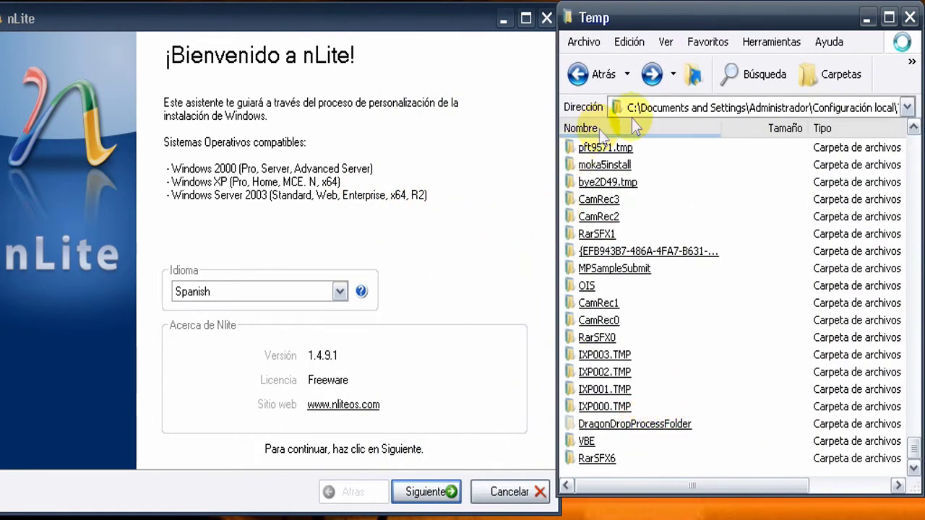
left_click(610, 459)
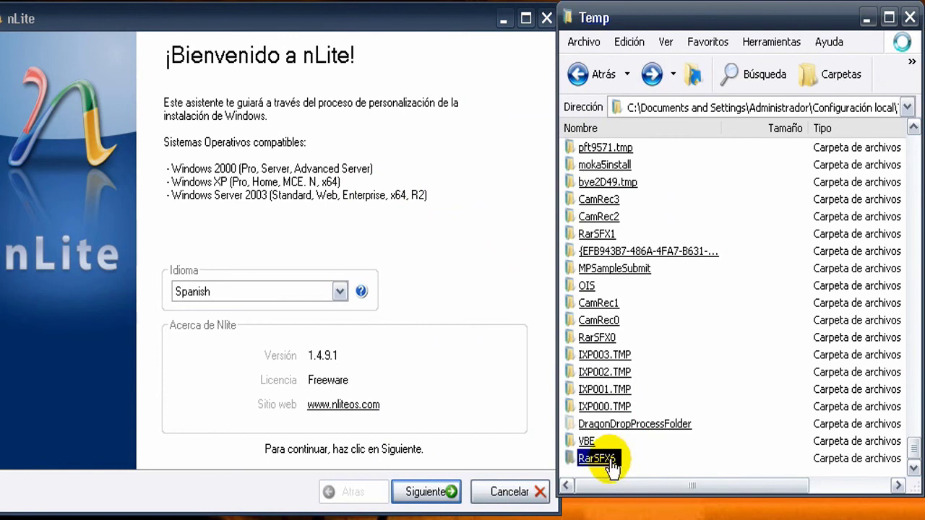
Show the folder tree in a widened Temp window and open RarSFX6 from it to examine the extracted nLite files
left_click(832, 76)
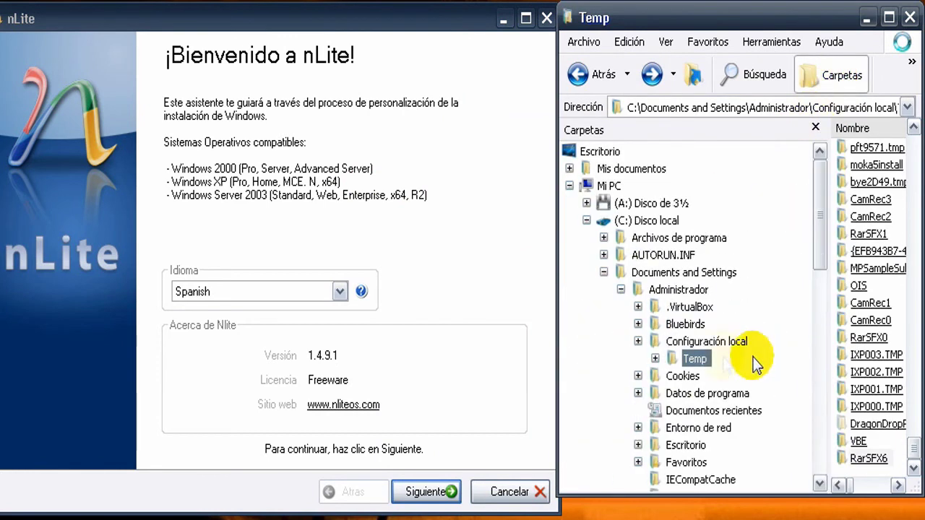
double_click(696, 357)
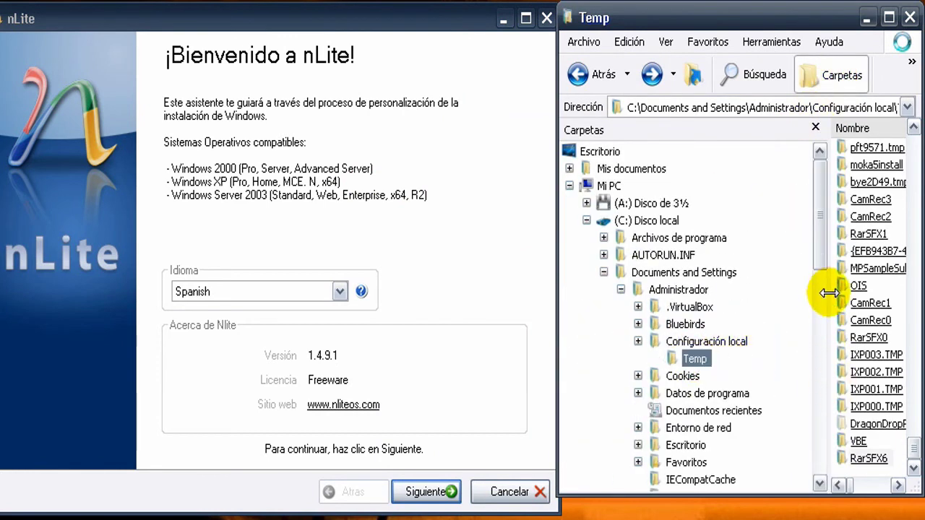
left_click_drag(555, 276, 326, 273)
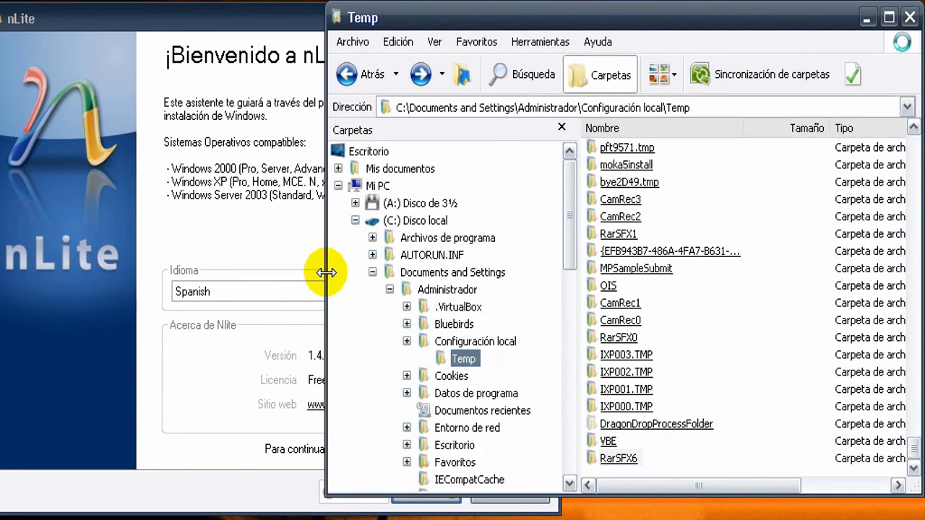
left_click_drag(571, 233, 576, 293)
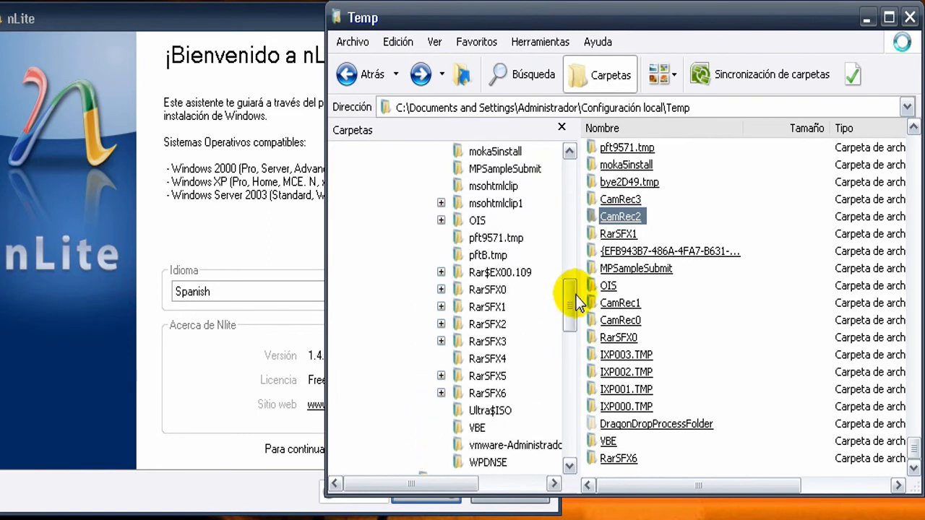
left_click(483, 394)
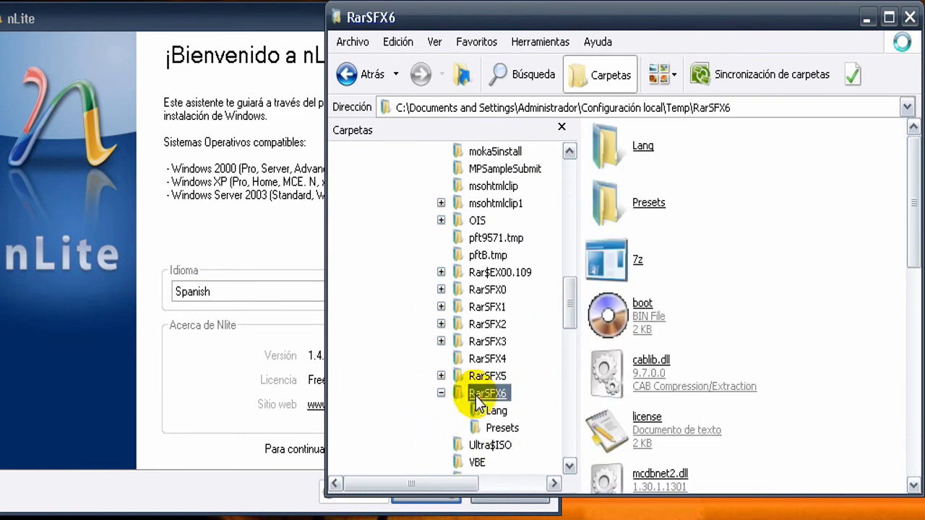
left_click_drag(908, 200, 887, 262)
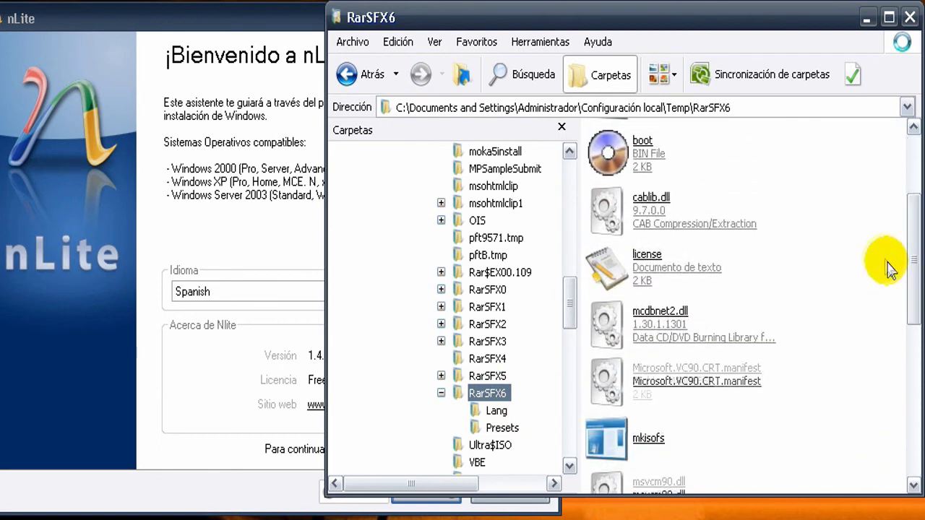
Bring the nLite window to the front, close it and confirm the exit
left_click(180, 29)
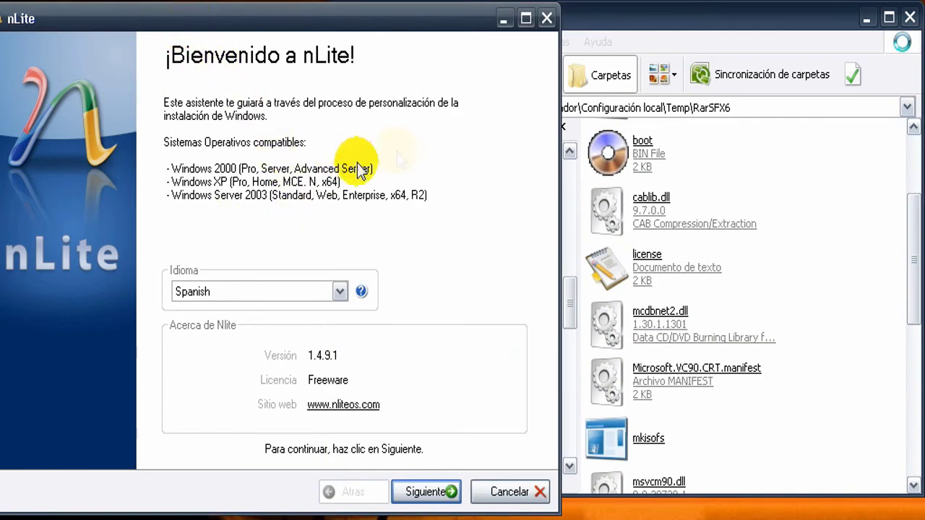
left_click(548, 18)
left_click(427, 328)
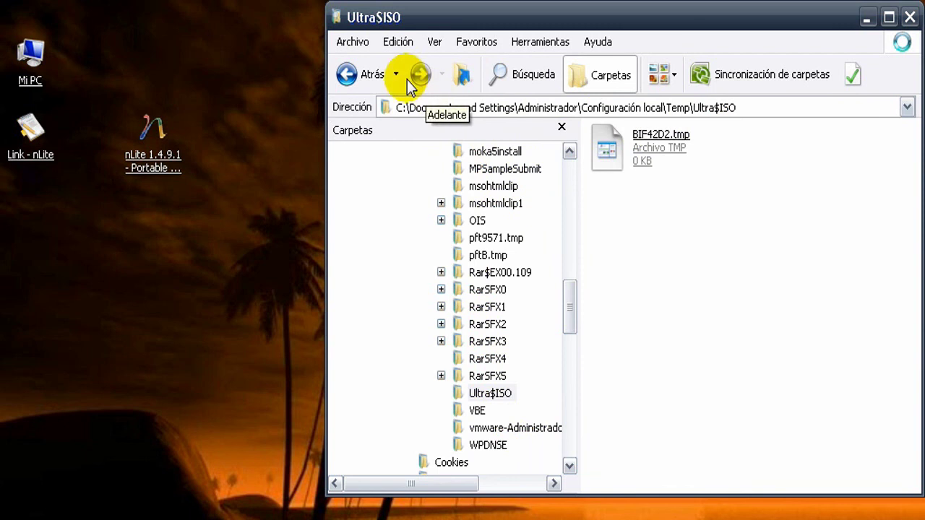
Hide the folder tree, go up to the Temp folder to check its contents and close the window
left_click(589, 79)
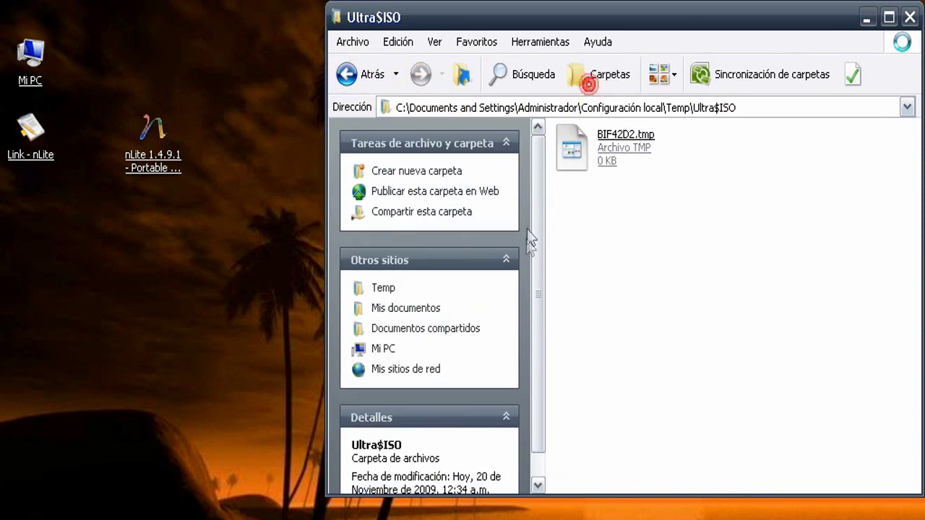
left_click(463, 74)
scroll(692, 320, "down", 10)
left_click(634, 165)
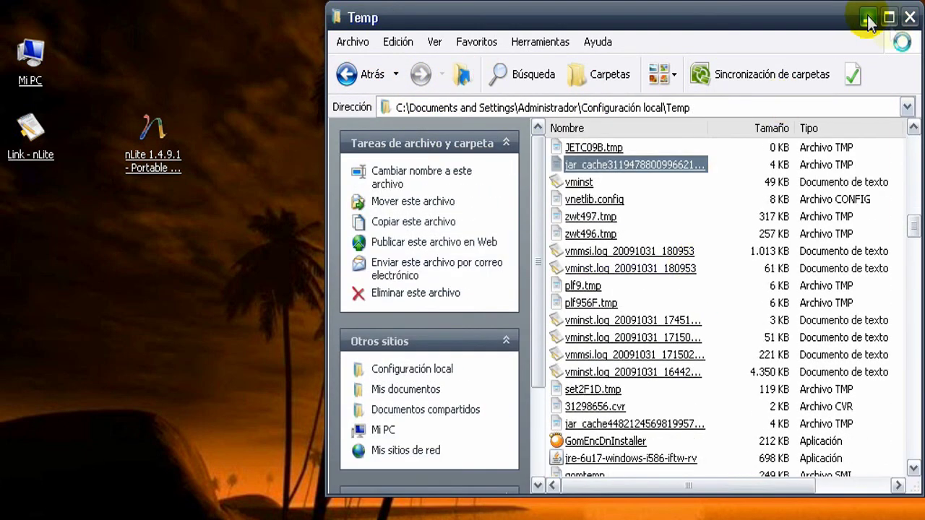
left_click(910, 17)
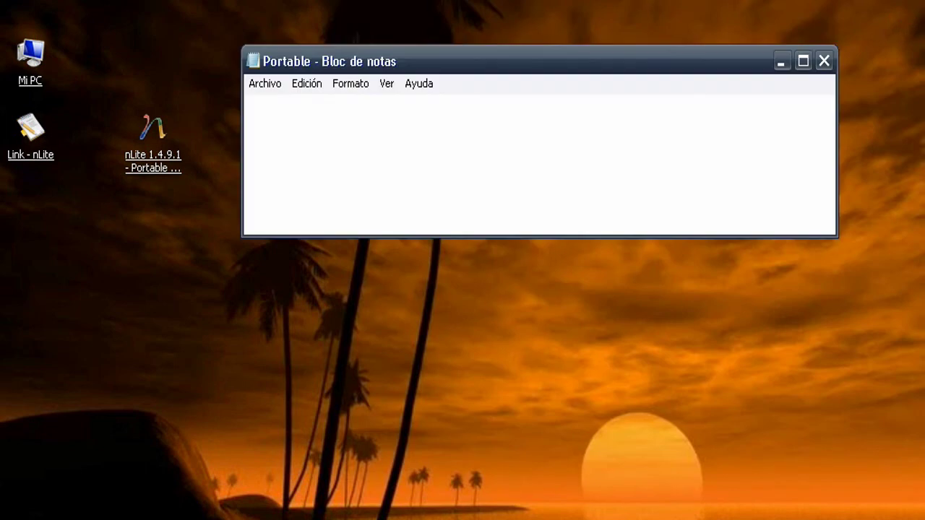
Replace the smiley in the Portable note with "LISTO.. COMO VIERON.. BASTANTE LIMPIO"
left_click_drag(495, 144, 248, 108)
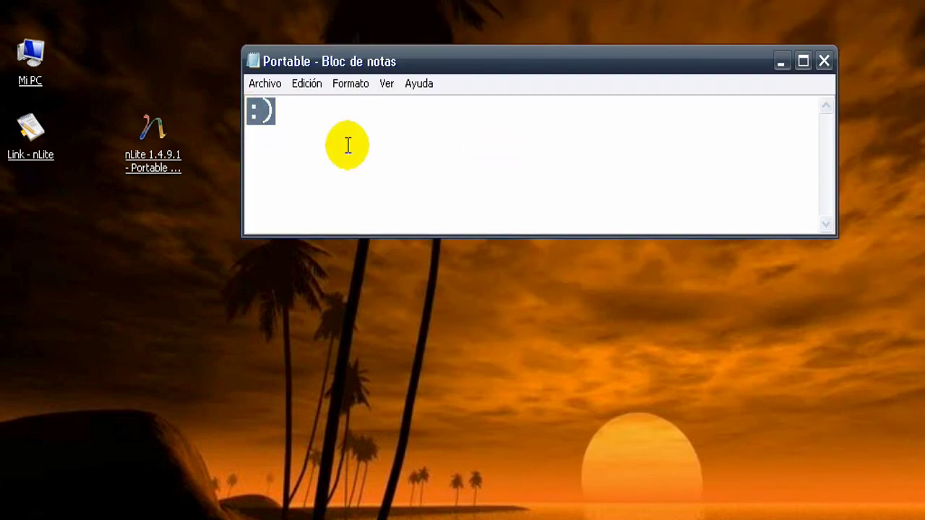
type("LISTO.. COMO VIE")
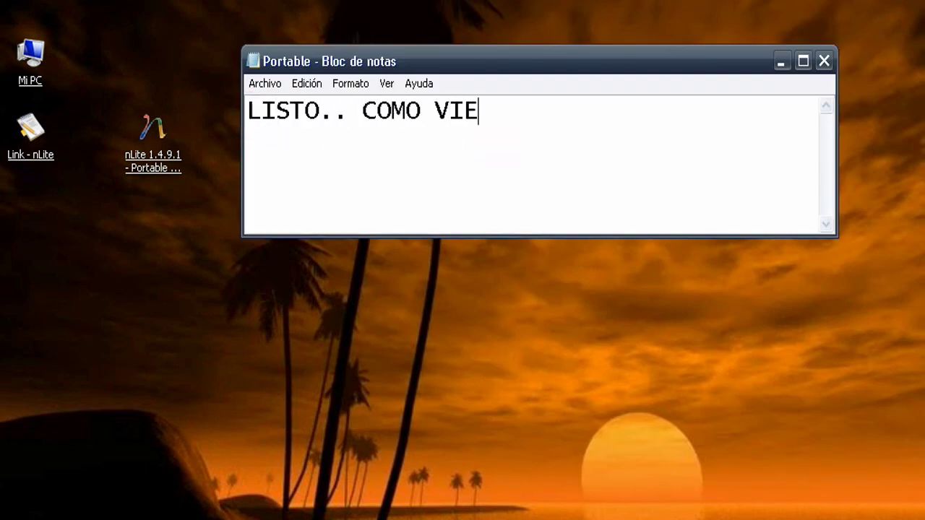
type("RON.. BASTA")
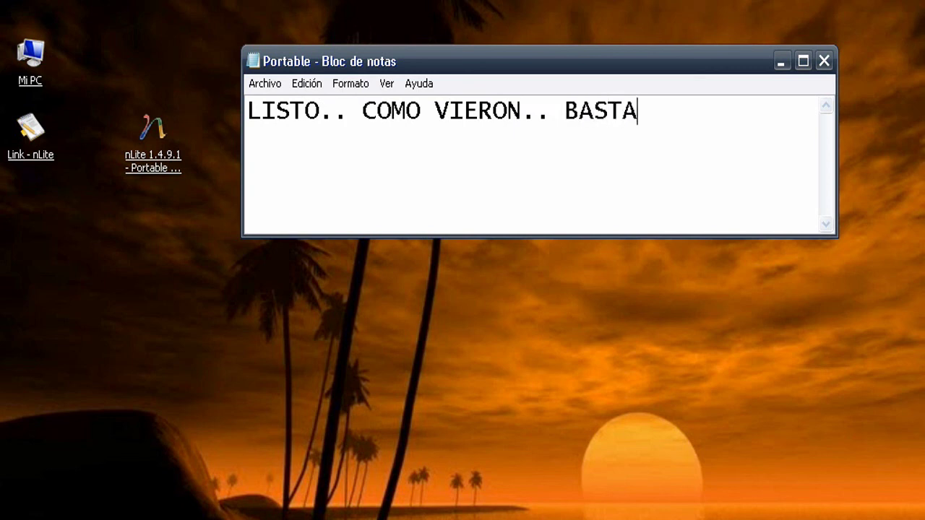
type("NTE LIMPIO")
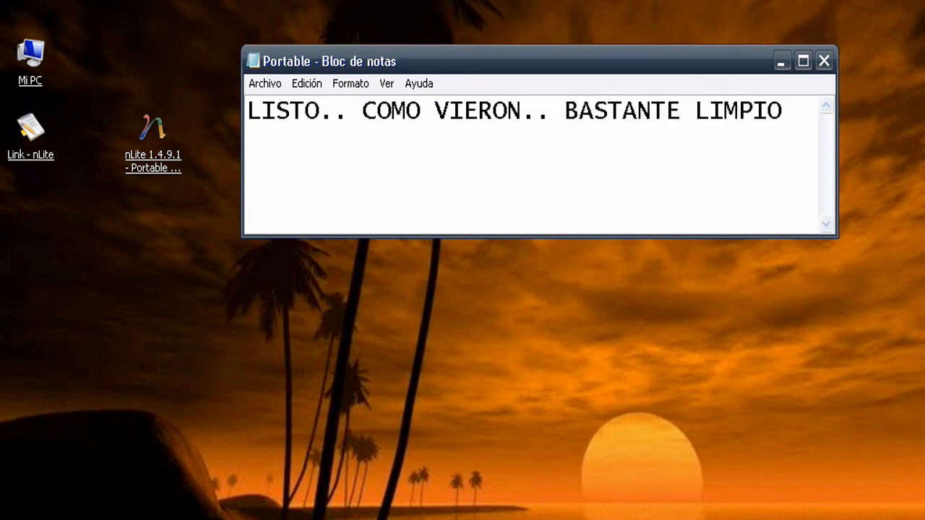
Replace the note's text with "ESPERO LES SEA UTIL.. SALUDOS.. DISCULPEN LOS ERRORES... Y LO EXTENSO DEL VIDEO :)"
key("ctrl+a")
type("ESPERO L")
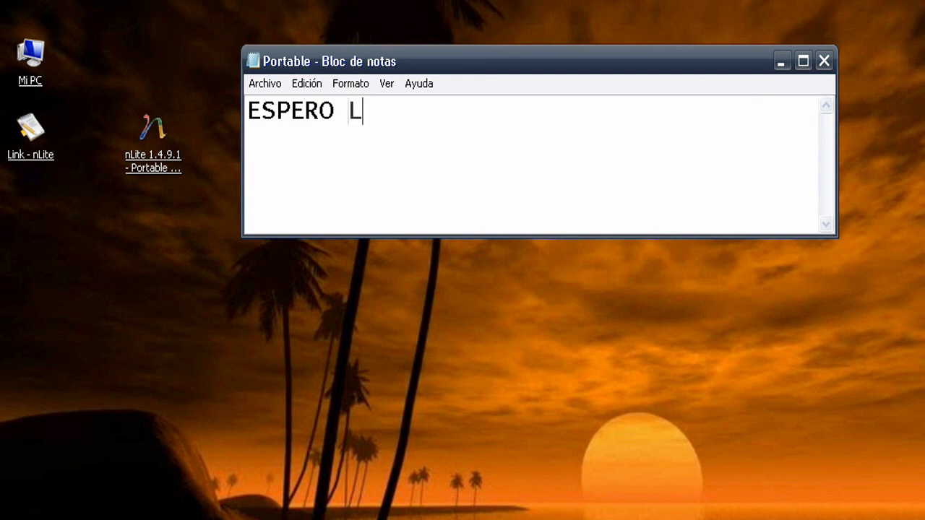
type("ES SEA UTIL.. SALUDOS.. ")
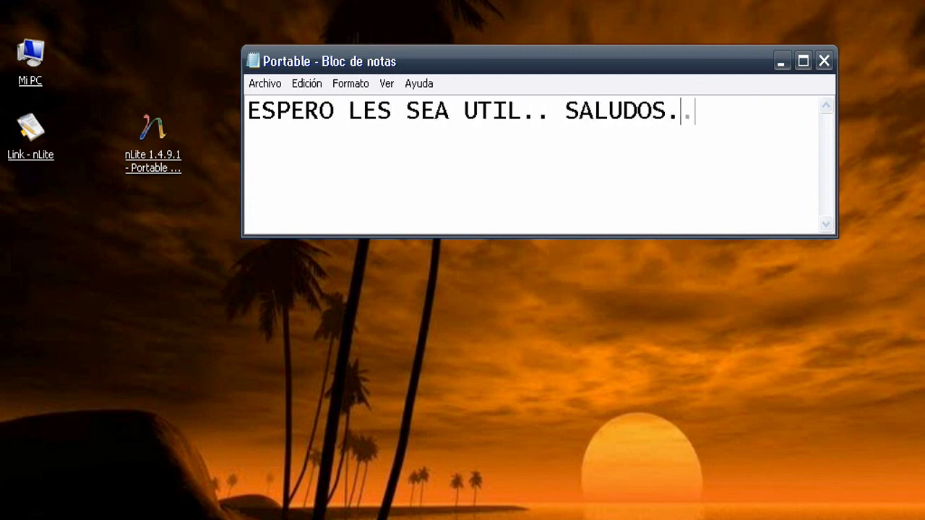
type("DISCULPEN")
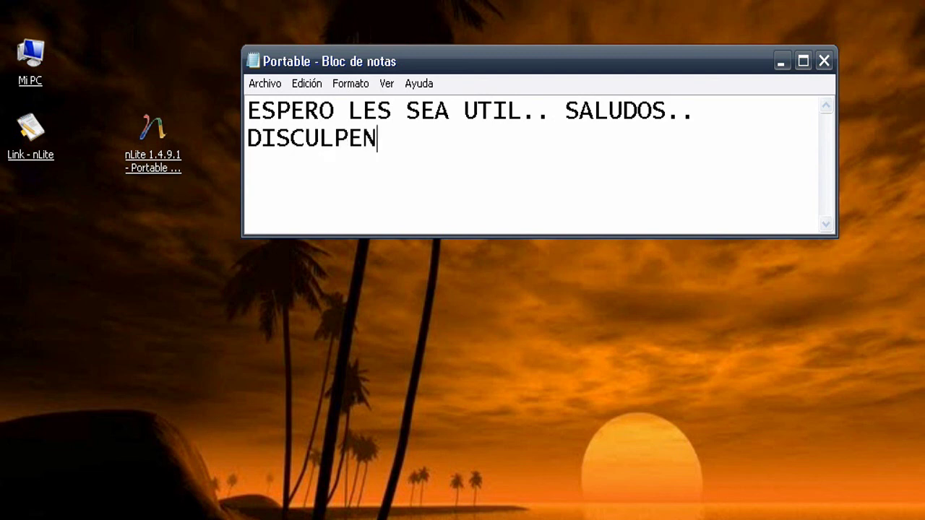
type(" LOS ERRO")
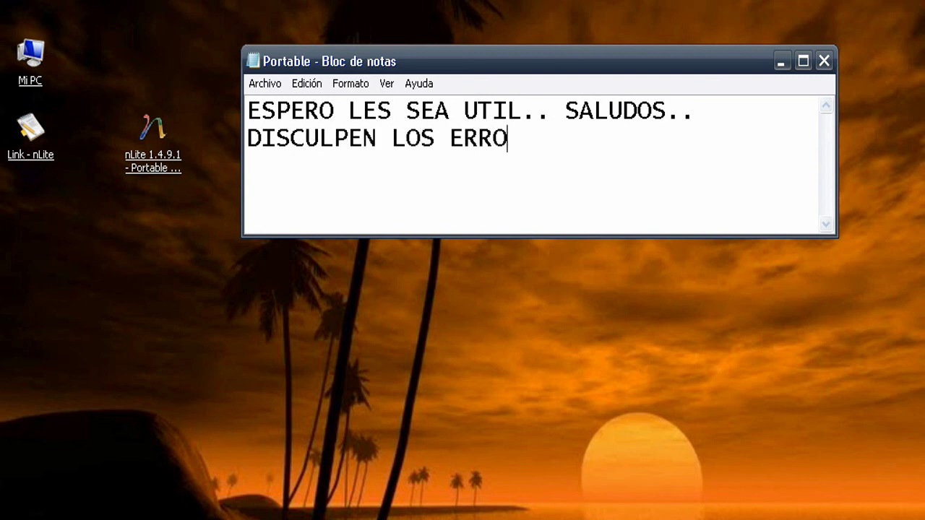
type("RES... Y LO EXTEN")
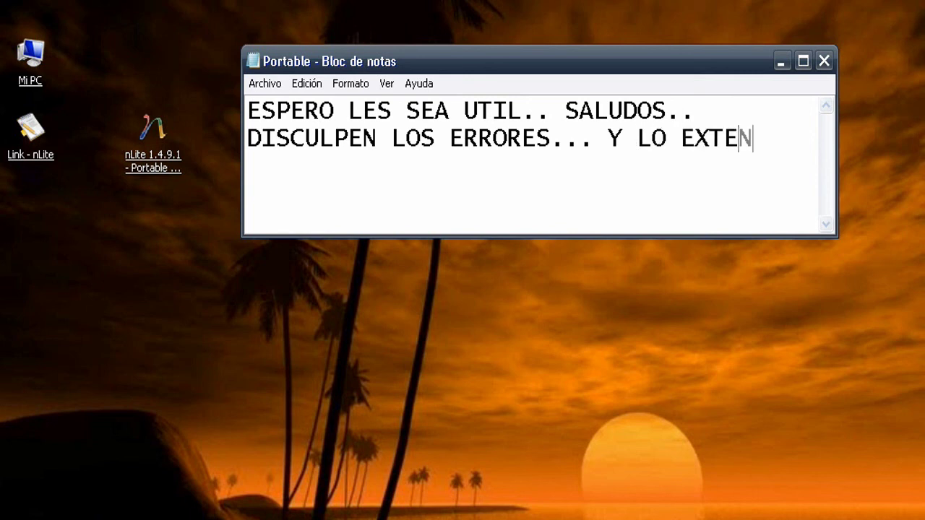
type("SO DEL V")
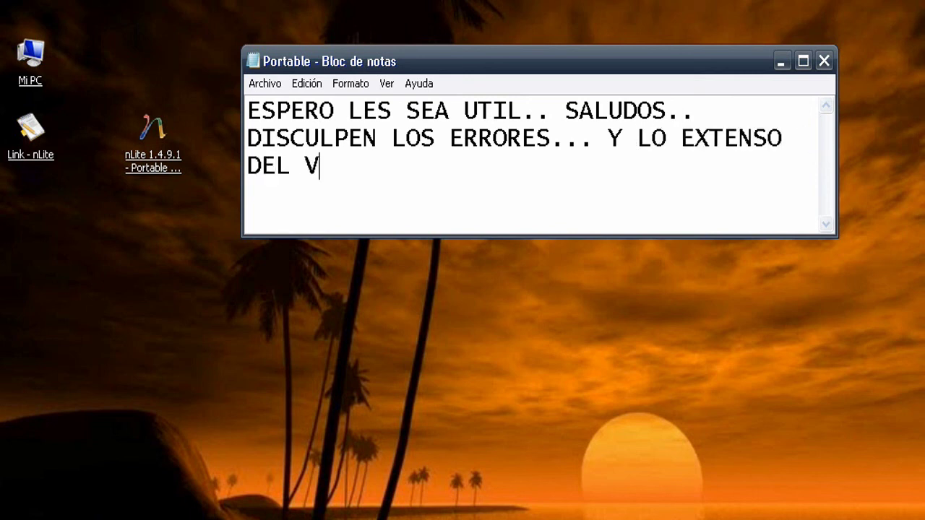
type("IDEO :)")
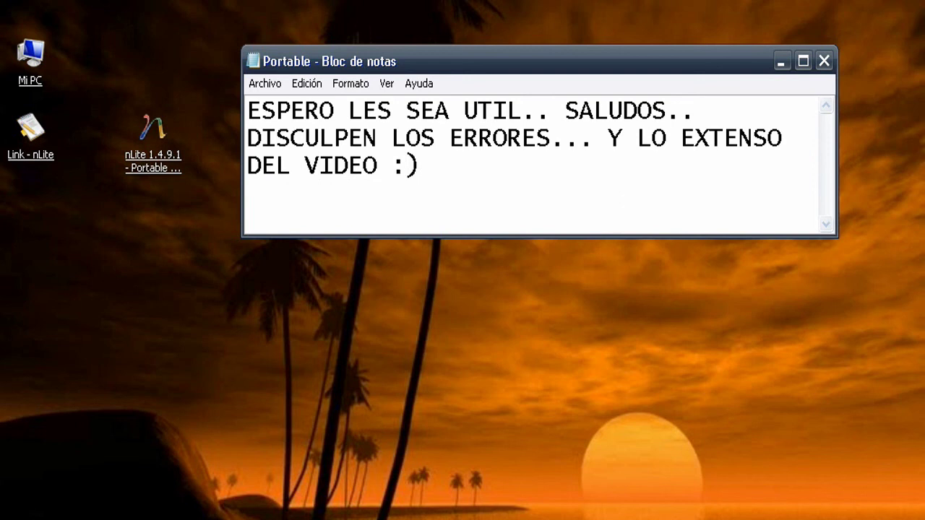
Delete the farewell message from the Portable note
left_click_drag(475, 181, 217, 120)
key("BackSpace")
key("BackSpace")
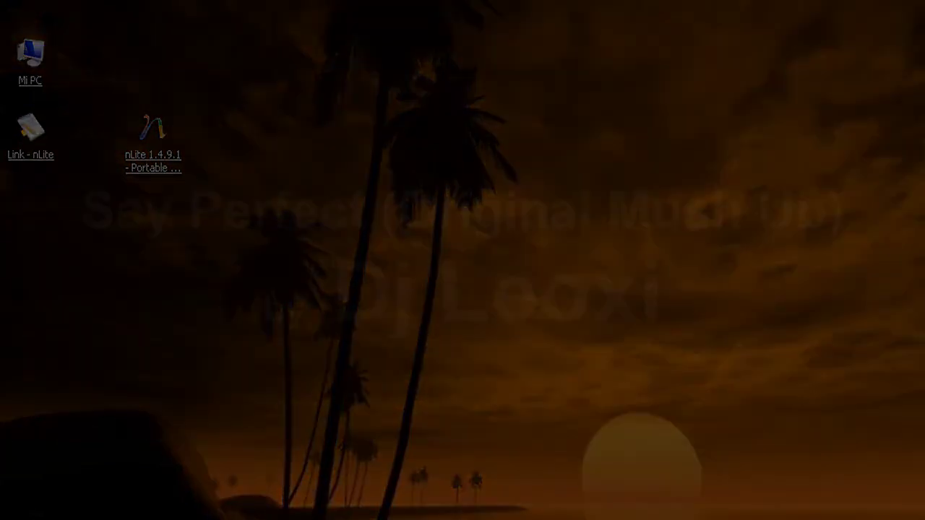